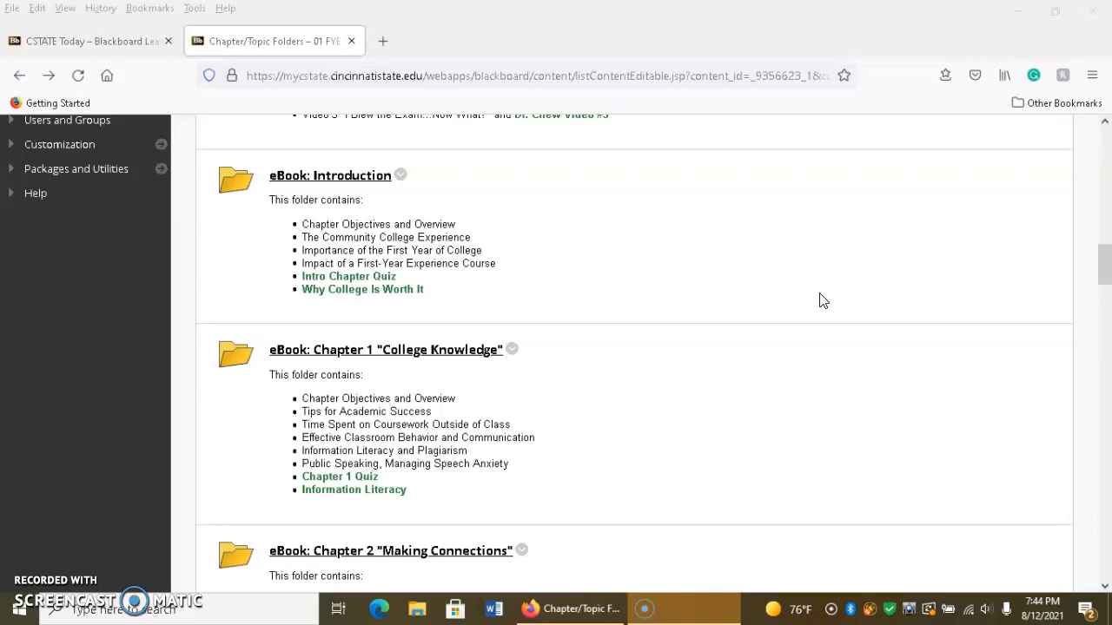
- Open the Chapter Quiz: Introduction folder inside the eBook: Introduction folder and review the Chapter Introduction Quiz instructions
{"action": "left_click", "coordinate": [323, 176]}
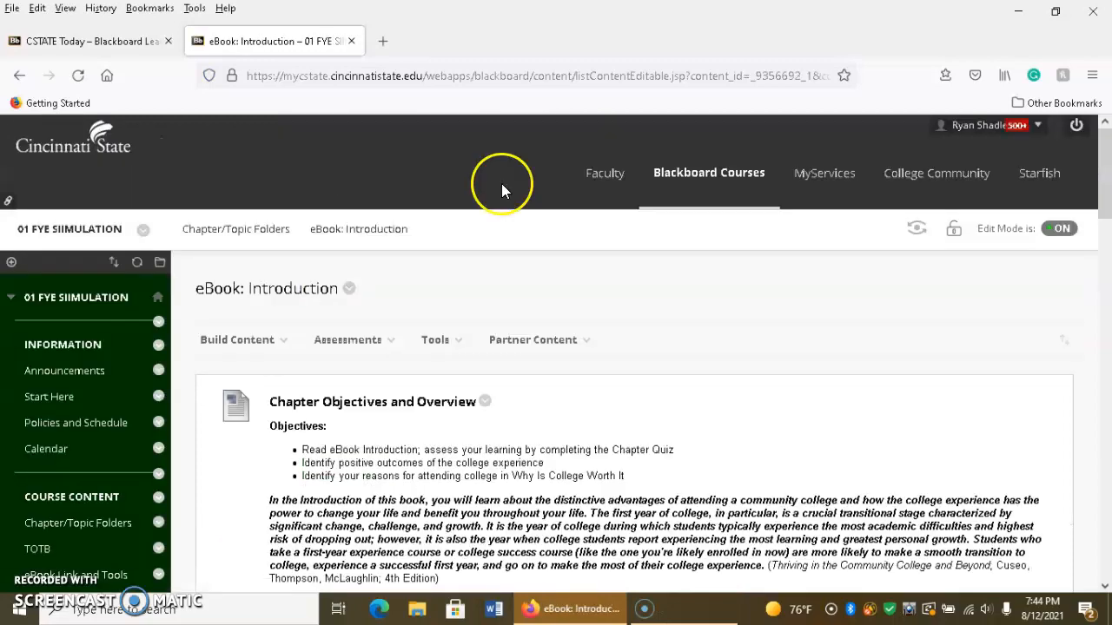
{"action": "left_click_drag", "start_coordinate": [1105, 166], "coordinate": [1107, 521]}
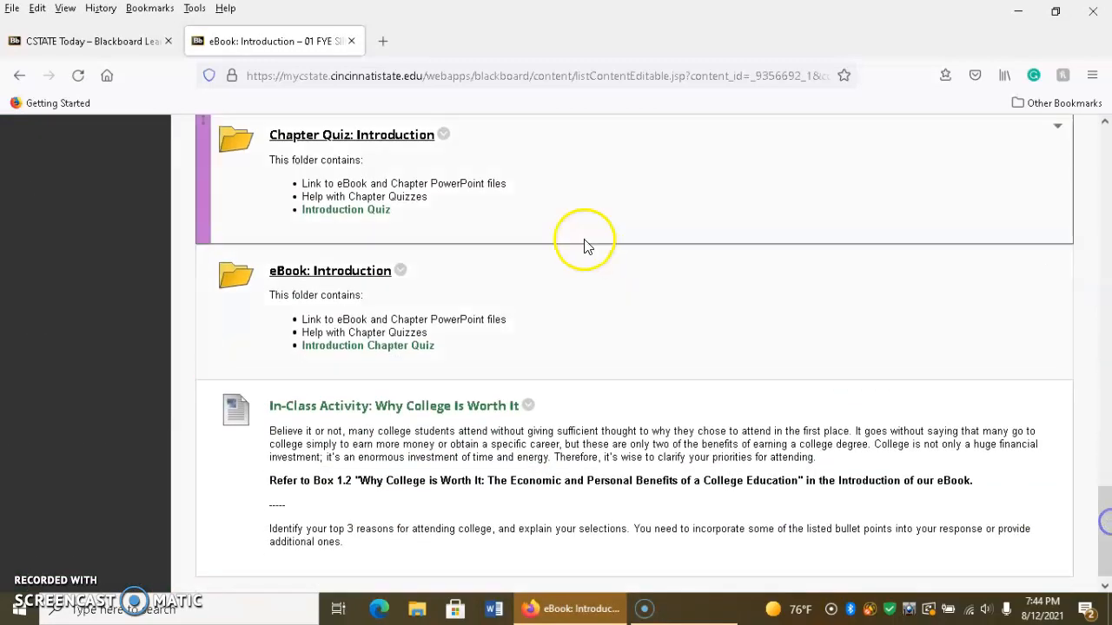
{"action": "left_click", "coordinate": [405, 136]}
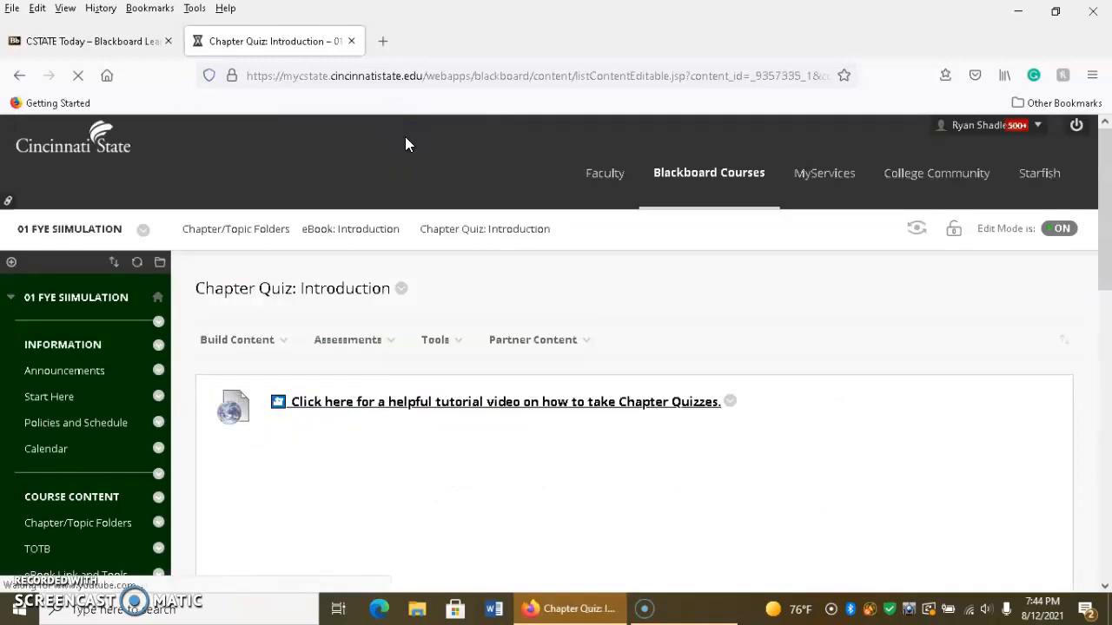
{"action": "left_click_drag", "start_coordinate": [1105, 212], "coordinate": [1108, 467]}
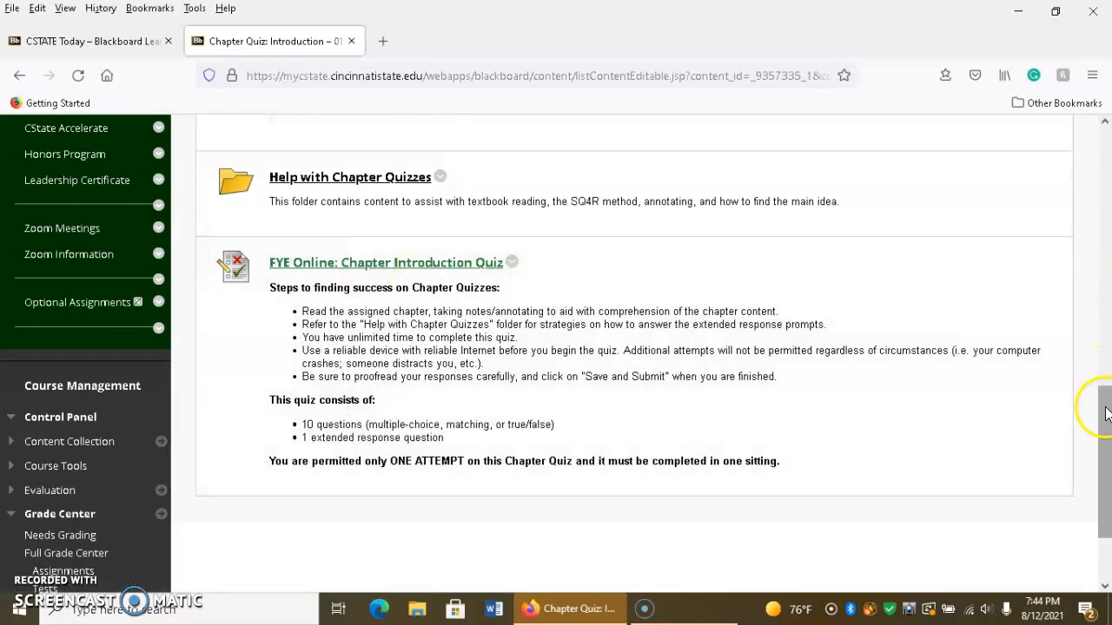
- Open the student's FYE Online: Chapter Introduction Quiz attempt from the course's Needs Grading list
{"action": "left_click_drag", "start_coordinate": [1102, 405], "coordinate": [1096, 486]}
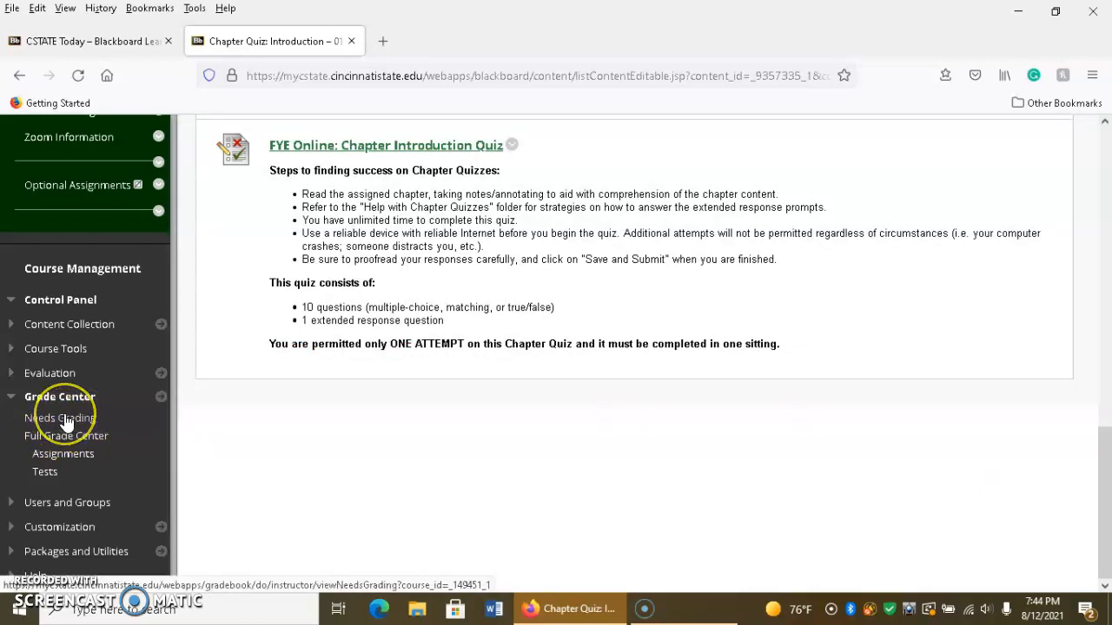
{"action": "left_click", "coordinate": [66, 421]}
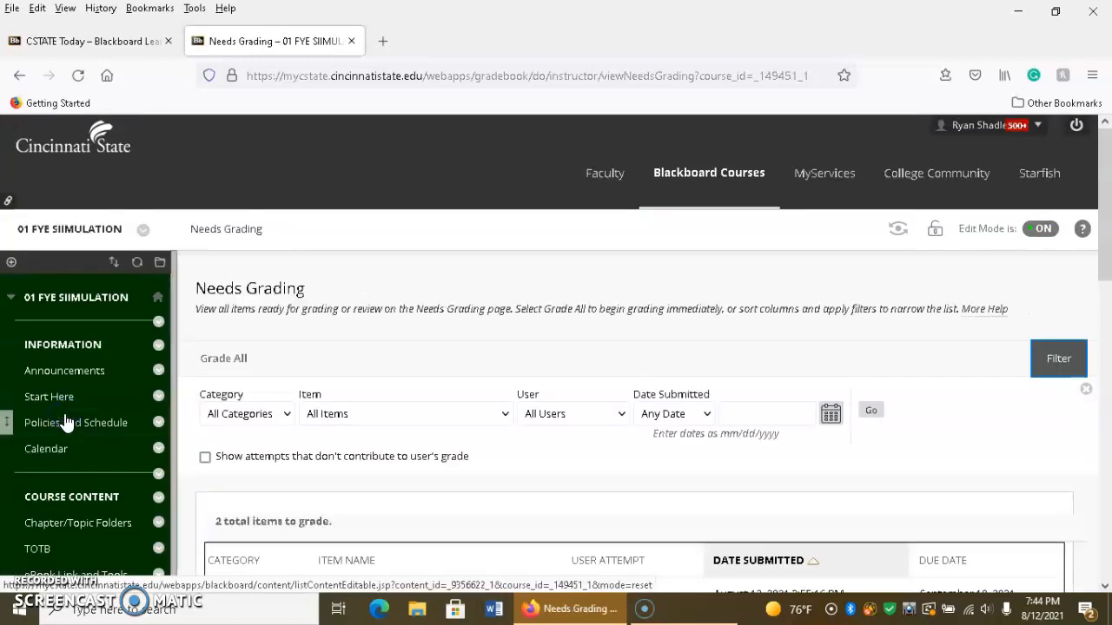
{"action": "left_click_drag", "start_coordinate": [1106, 261], "coordinate": [1109, 357]}
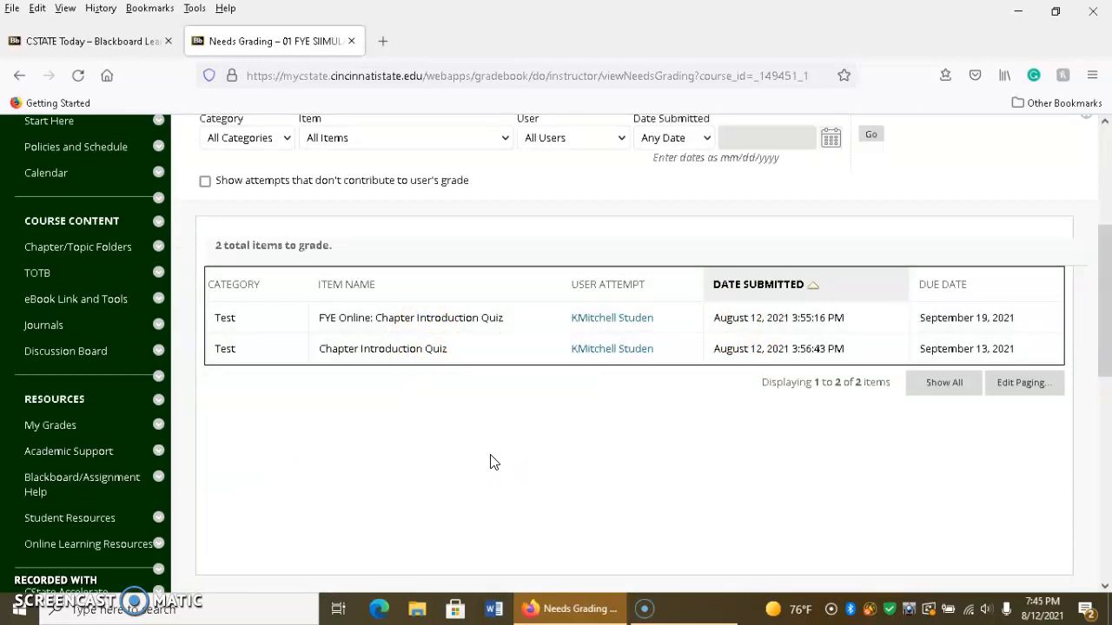
{"action": "left_click", "coordinate": [610, 320]}
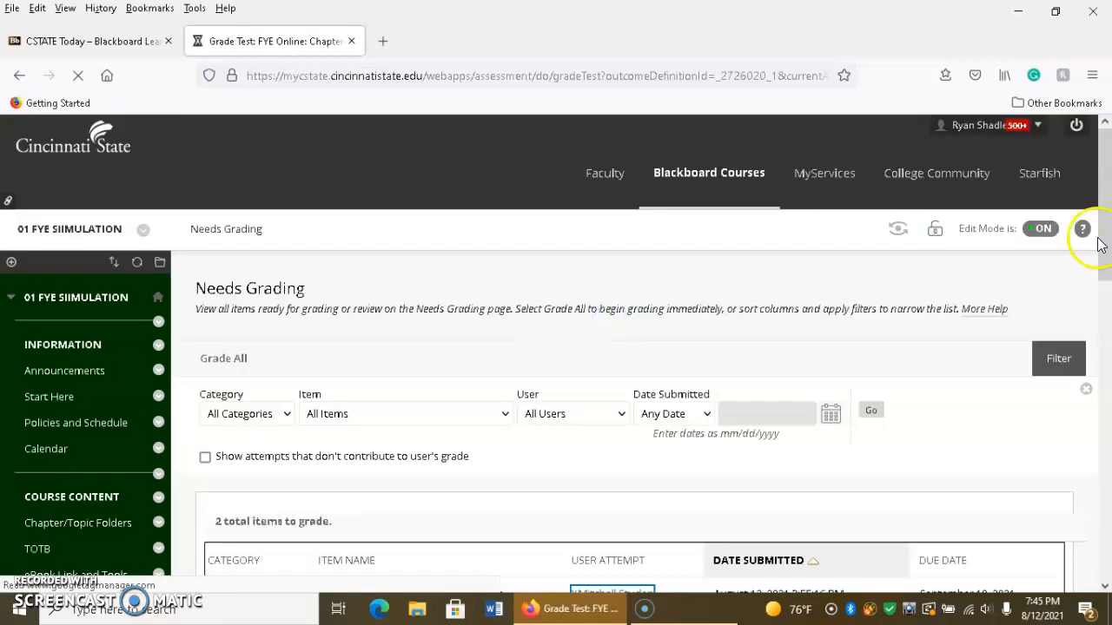
- Examine the Question 11 essay prompts and the student's given answer in the quiz attempt
{"action": "left_click_drag", "start_coordinate": [1109, 170], "coordinate": [1107, 367]}
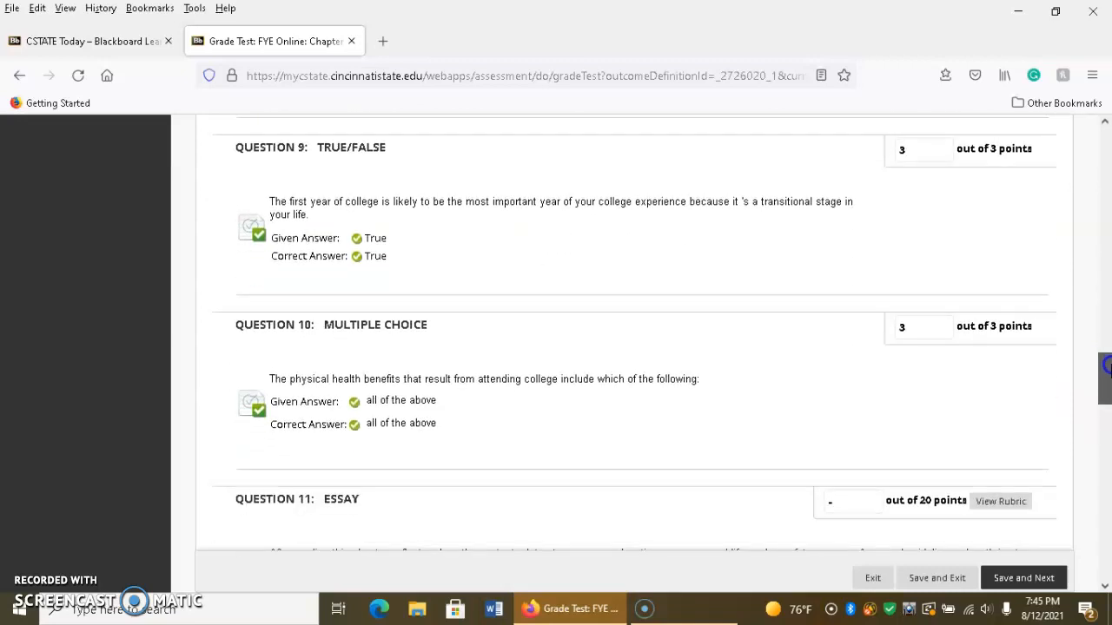
{"action": "left_click_drag", "start_coordinate": [1107, 367], "coordinate": [1107, 400]}
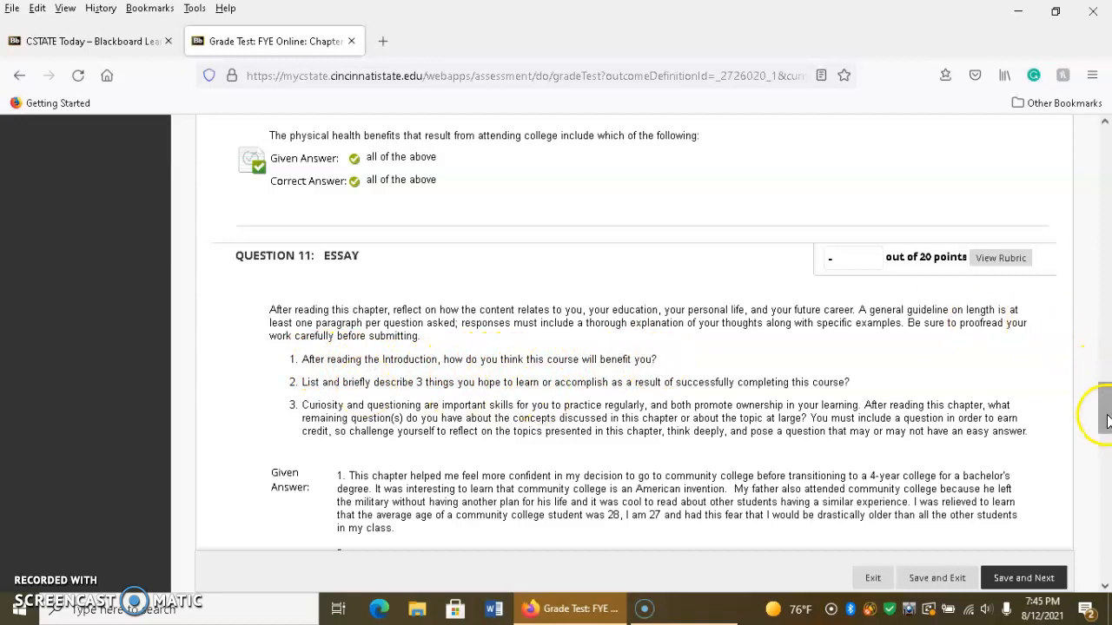
{"action": "left_click_drag", "start_coordinate": [1103, 409], "coordinate": [1101, 447]}
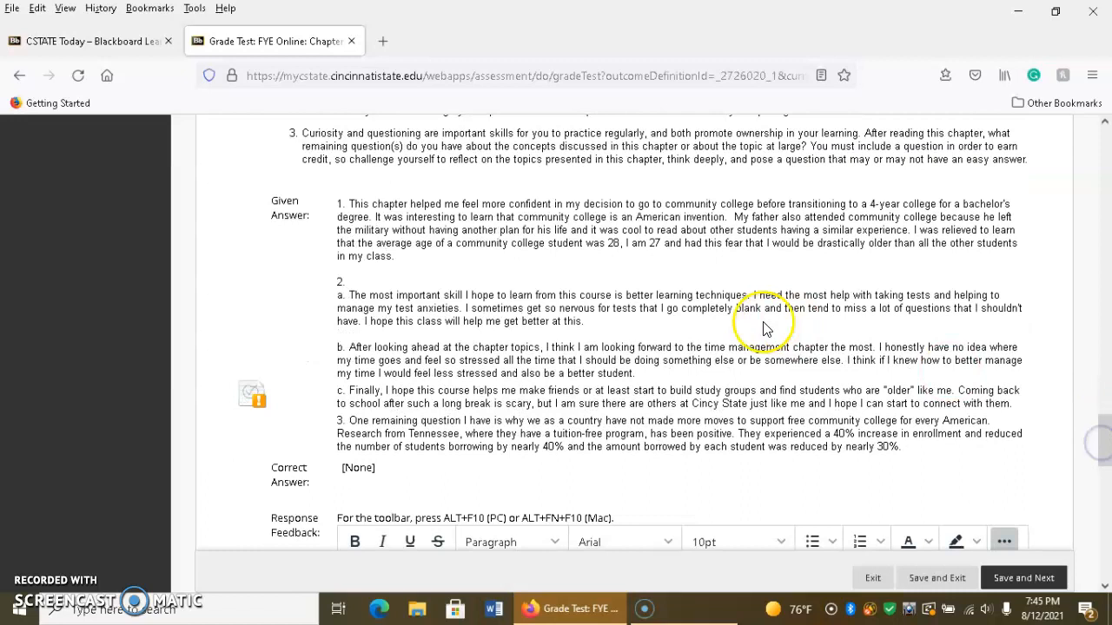
{"action": "left_click_drag", "start_coordinate": [1103, 441], "coordinate": [1101, 402]}
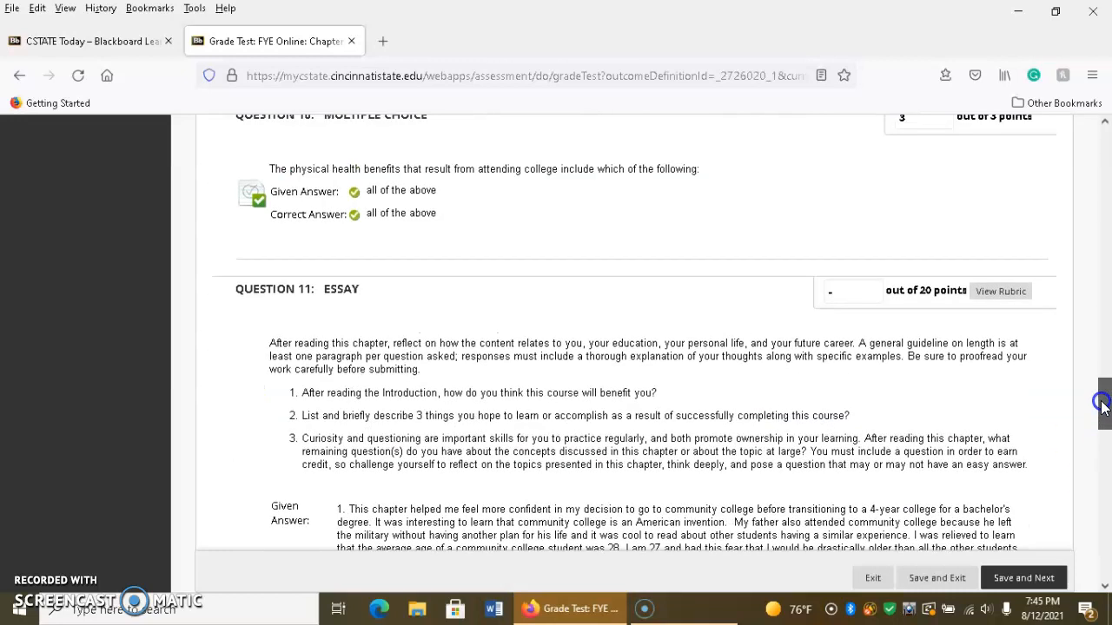
- View the Question 11 rubric in a maximized window, examine its criteria and rating levels, and close it
{"action": "left_click", "coordinate": [999, 293]}
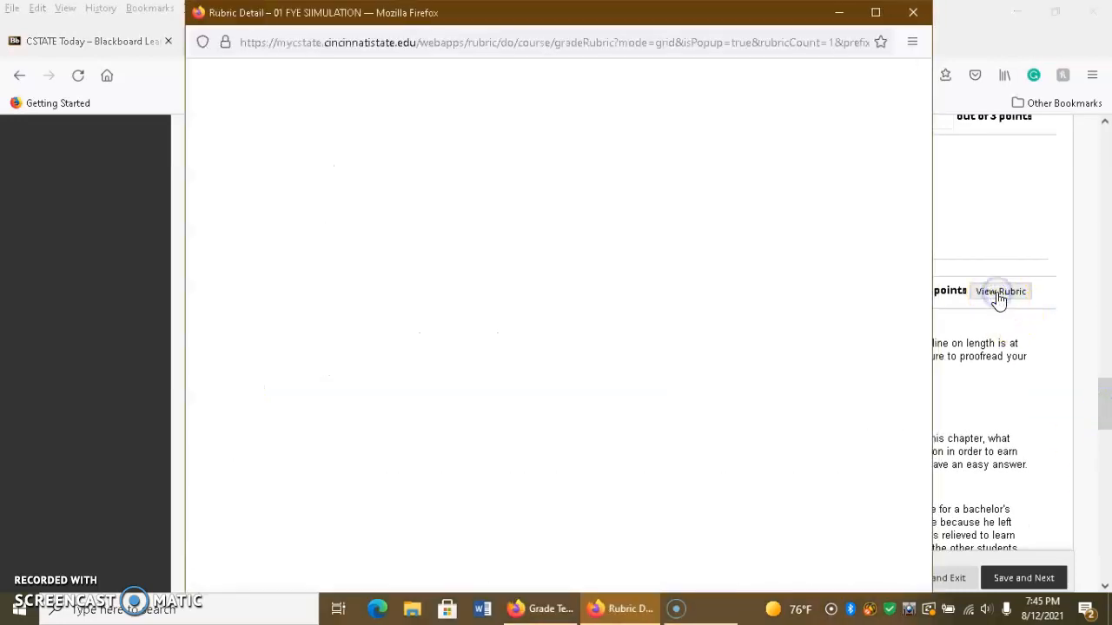
{"action": "left_click", "coordinate": [876, 12]}
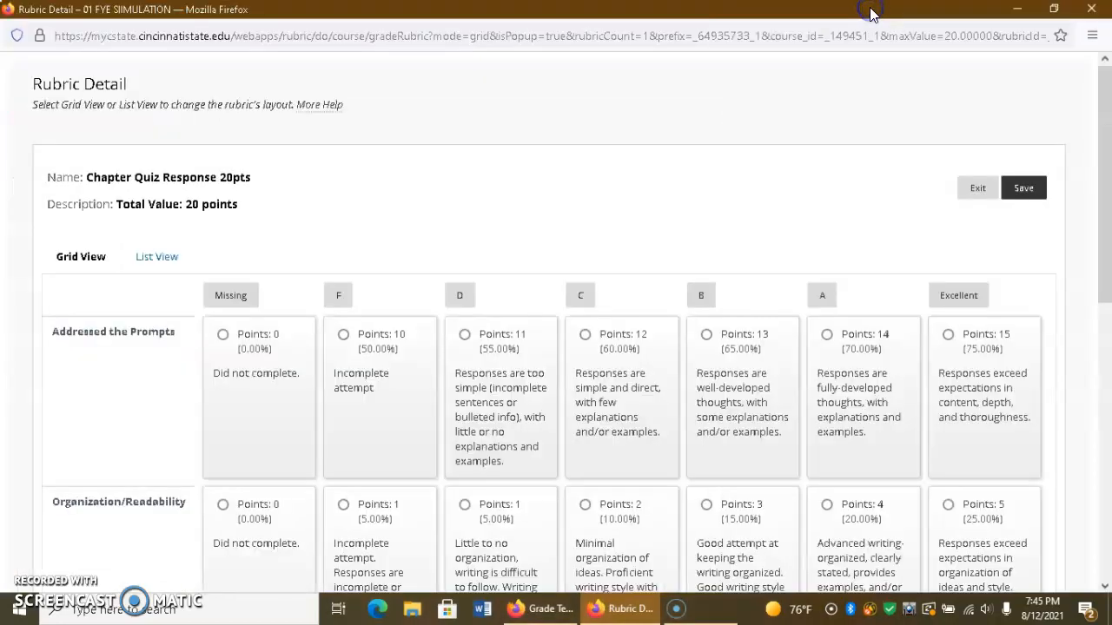
{"action": "left_click_drag", "start_coordinate": [1106, 217], "coordinate": [1107, 309]}
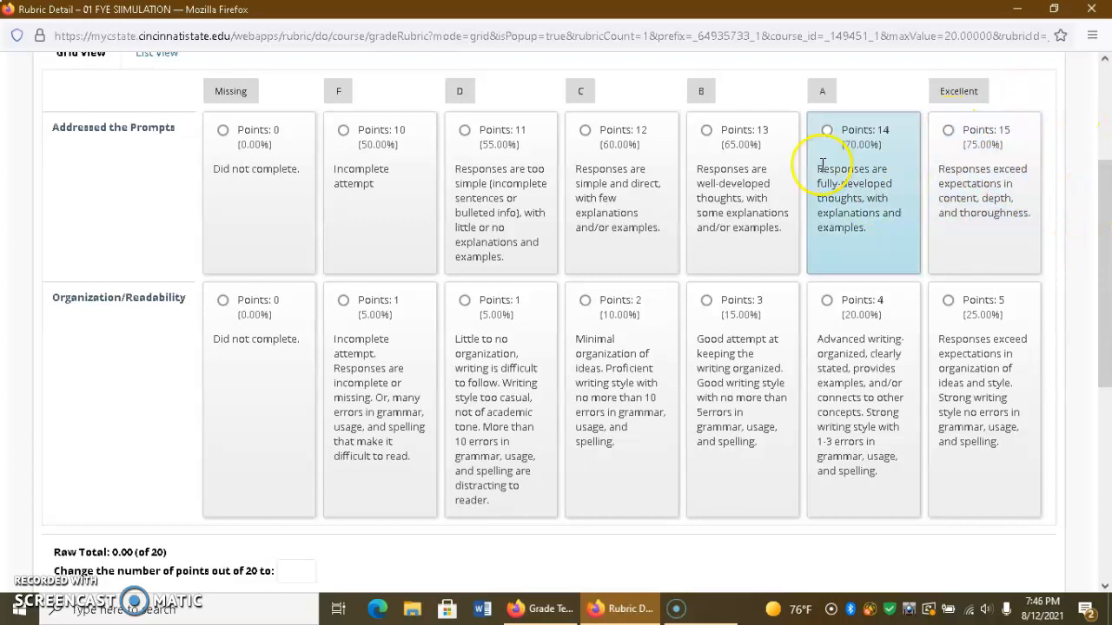
{"action": "left_click", "coordinate": [1092, 9]}
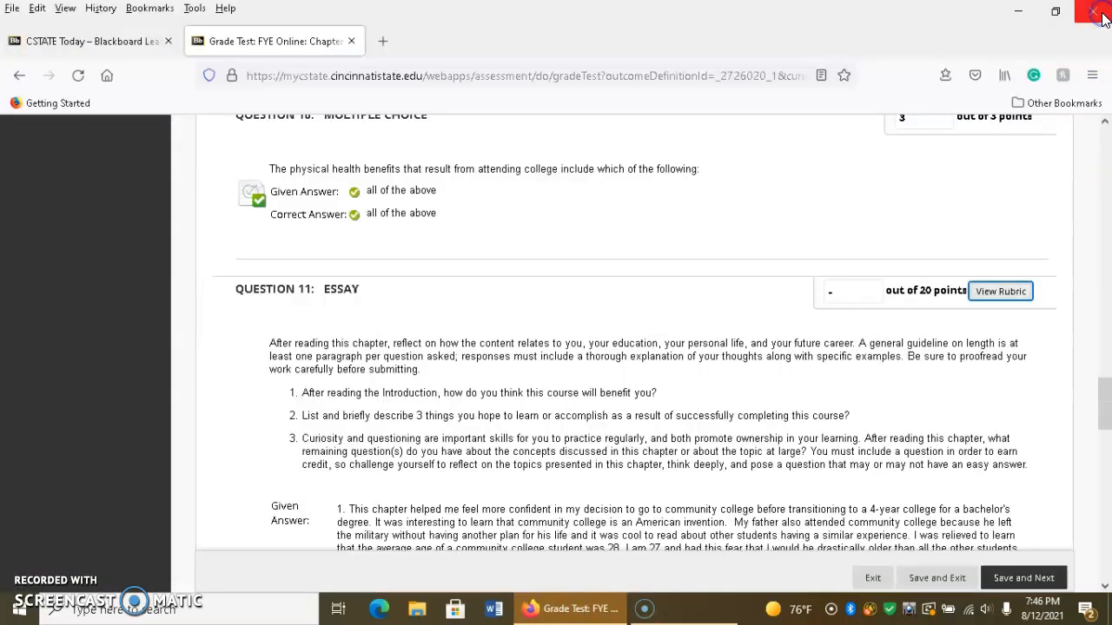
- Reopen the essay rubric to check its points override and Feedback to Learner areas, and close it
{"action": "left_click_drag", "start_coordinate": [1105, 412], "coordinate": [1105, 431]}
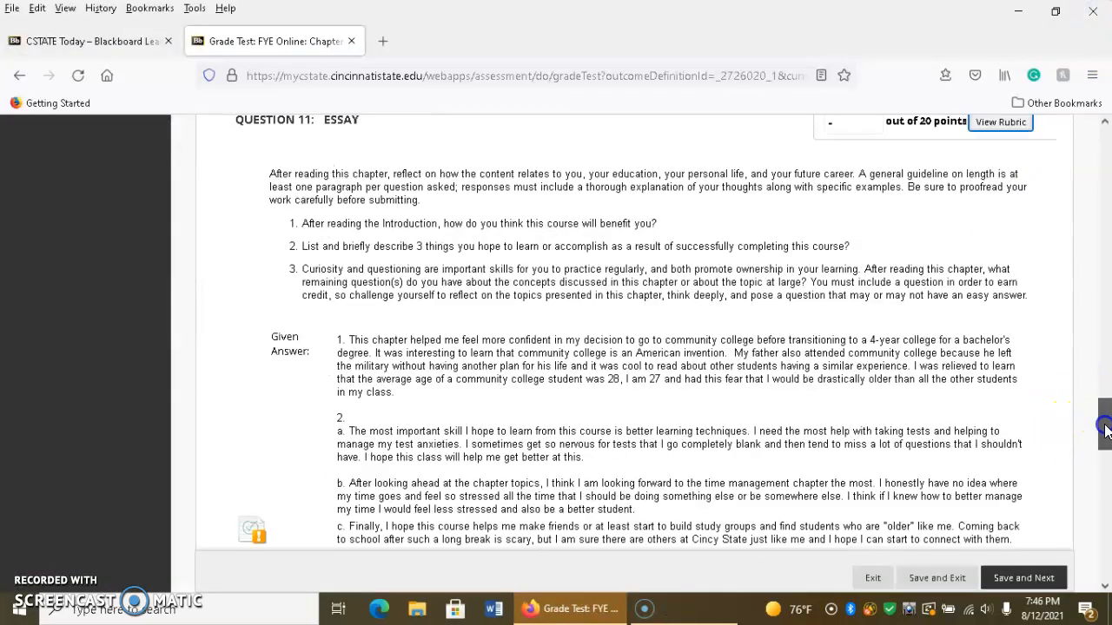
{"action": "left_click", "coordinate": [999, 127]}
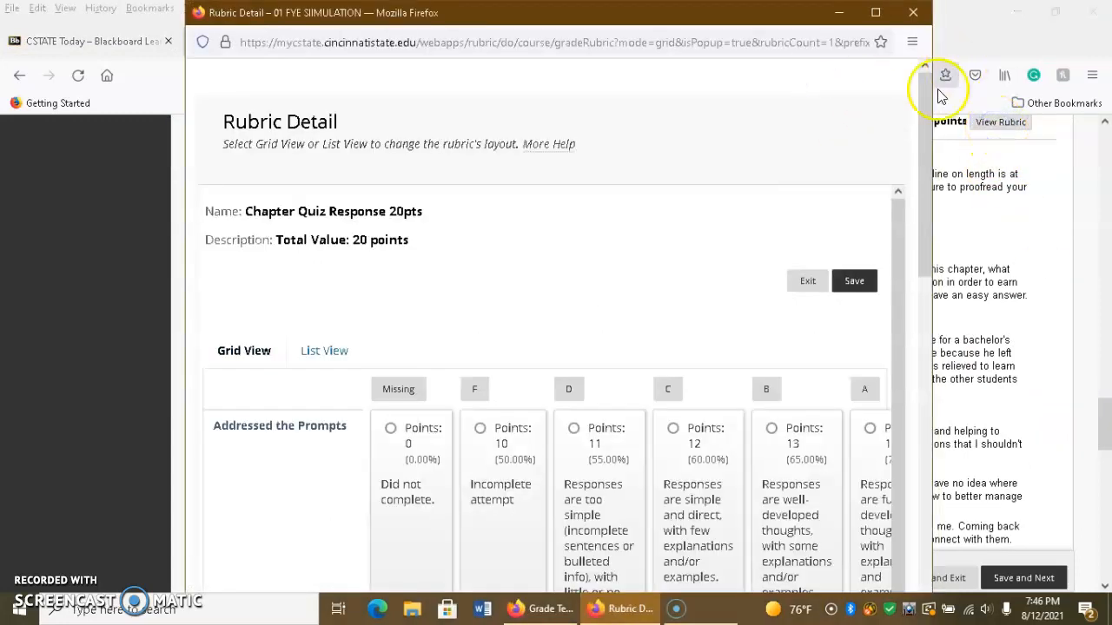
{"action": "left_click_drag", "start_coordinate": [923, 139], "coordinate": [929, 416]}
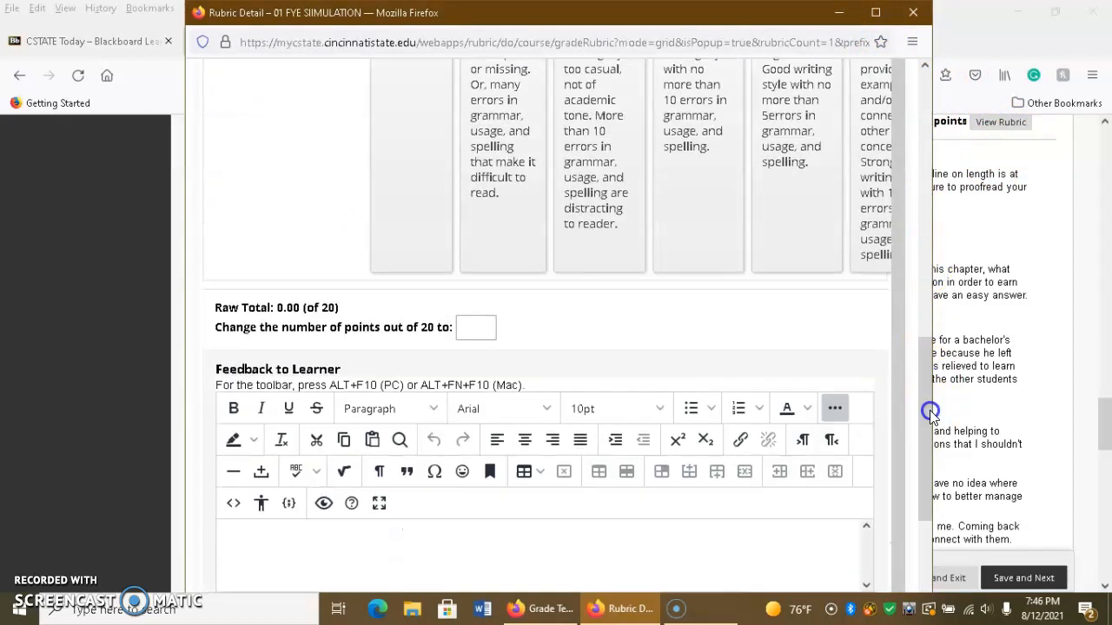
{"action": "left_click", "coordinate": [914, 14]}
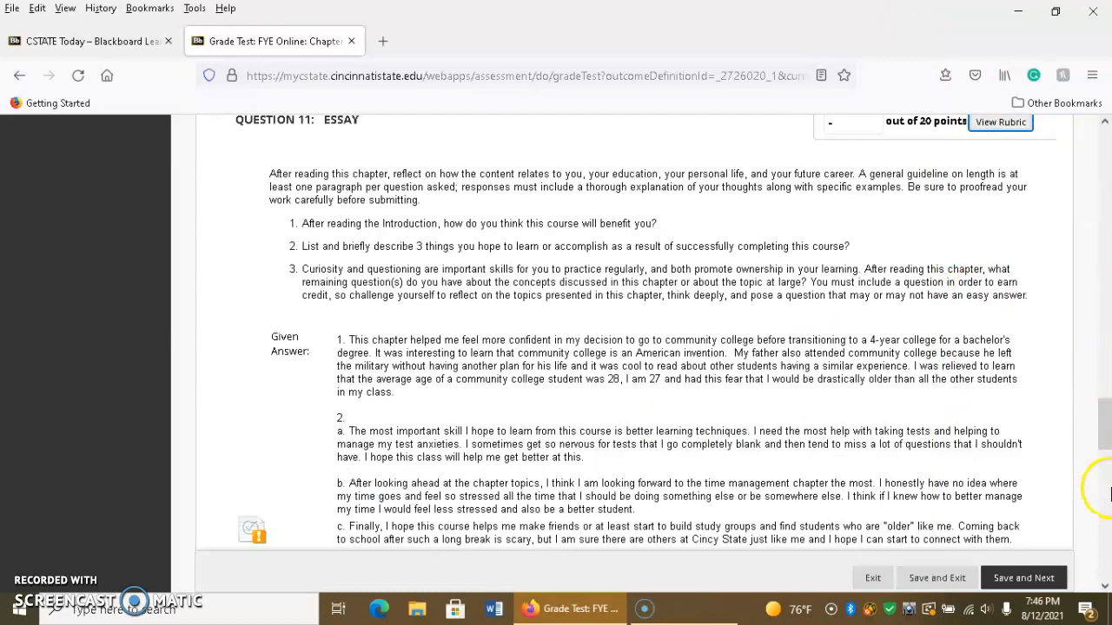
- Read the student's essay answer to Question 11 against the three prompts
{"action": "scroll", "coordinate": [1106, 452], "scroll_direction": "down", "scroll_amount": 3}
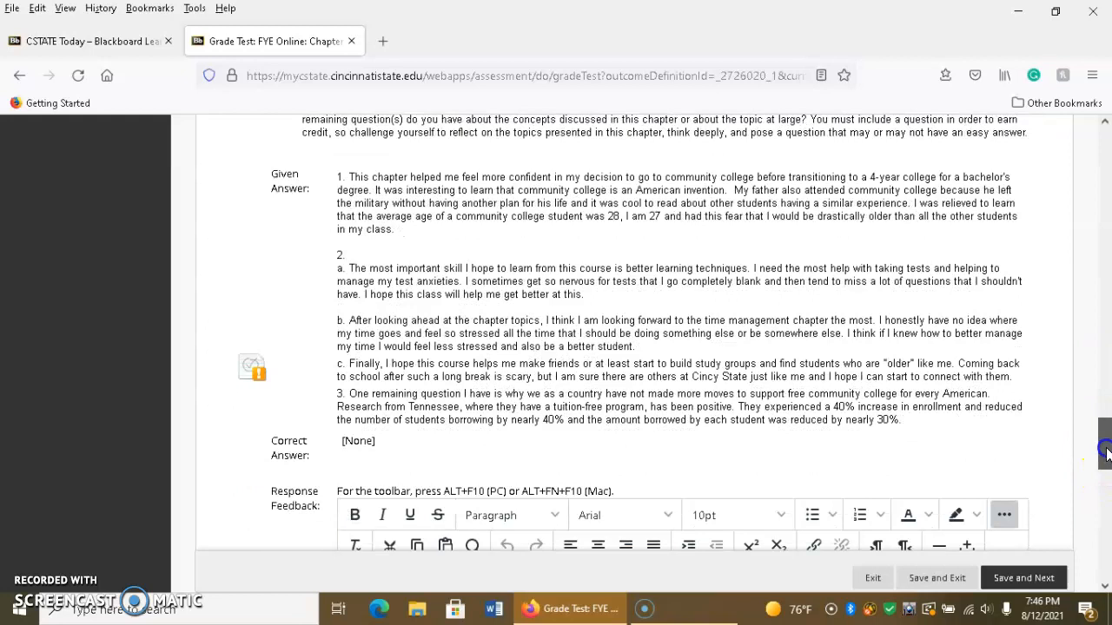
{"action": "left_click_drag", "start_coordinate": [1106, 452], "coordinate": [1106, 440]}
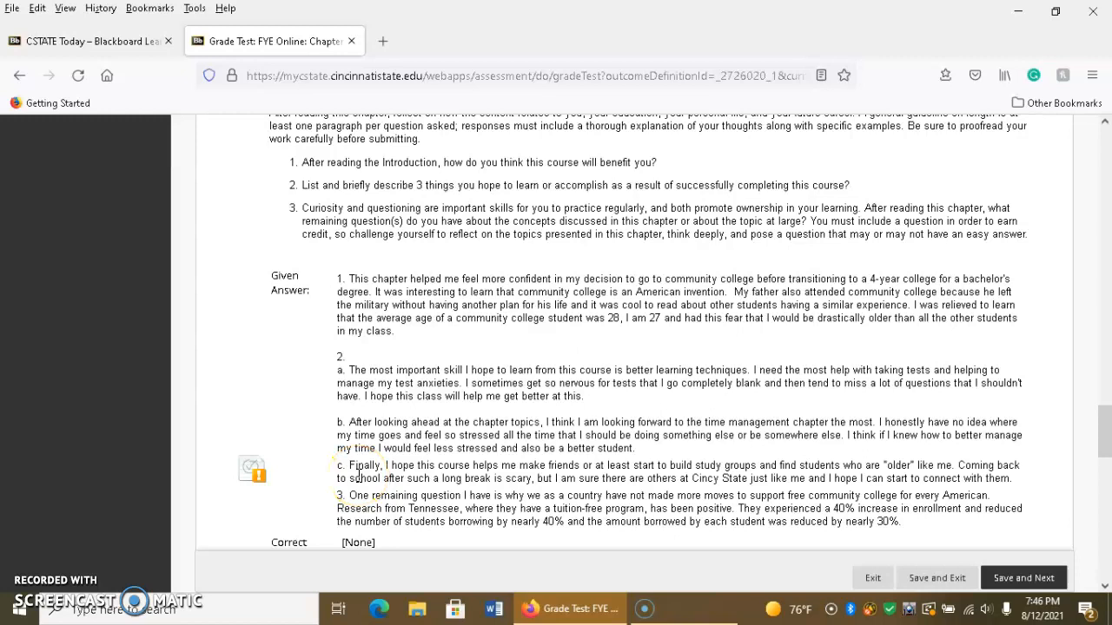
{"action": "left_click_drag", "start_coordinate": [1106, 449], "coordinate": [1106, 470]}
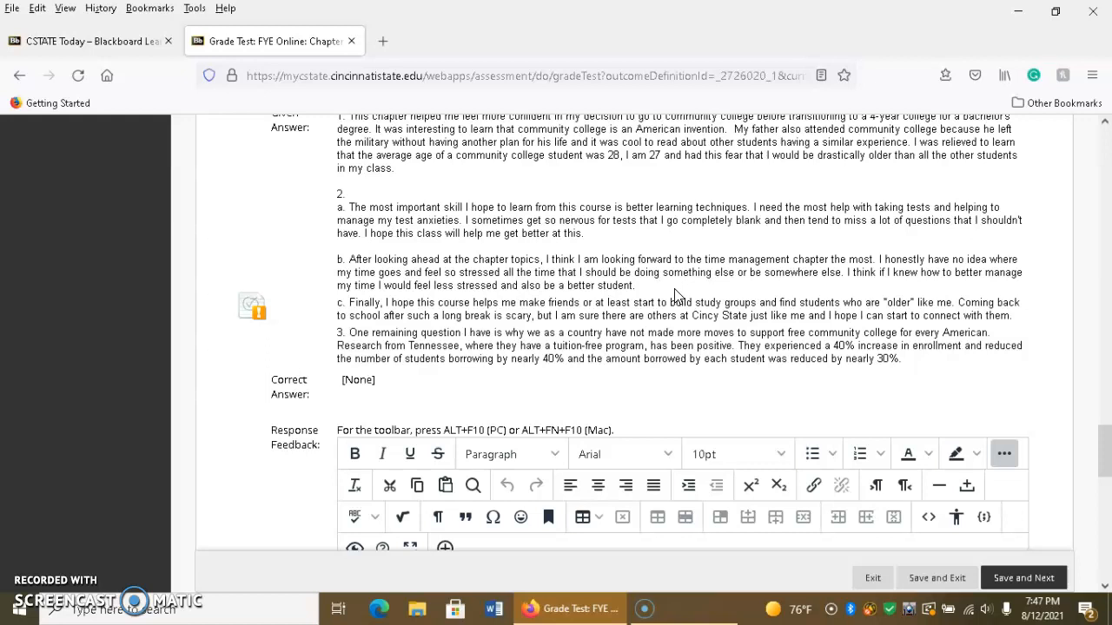
{"action": "scroll", "coordinate": [676, 295], "scroll_direction": "up", "scroll_amount": 2}
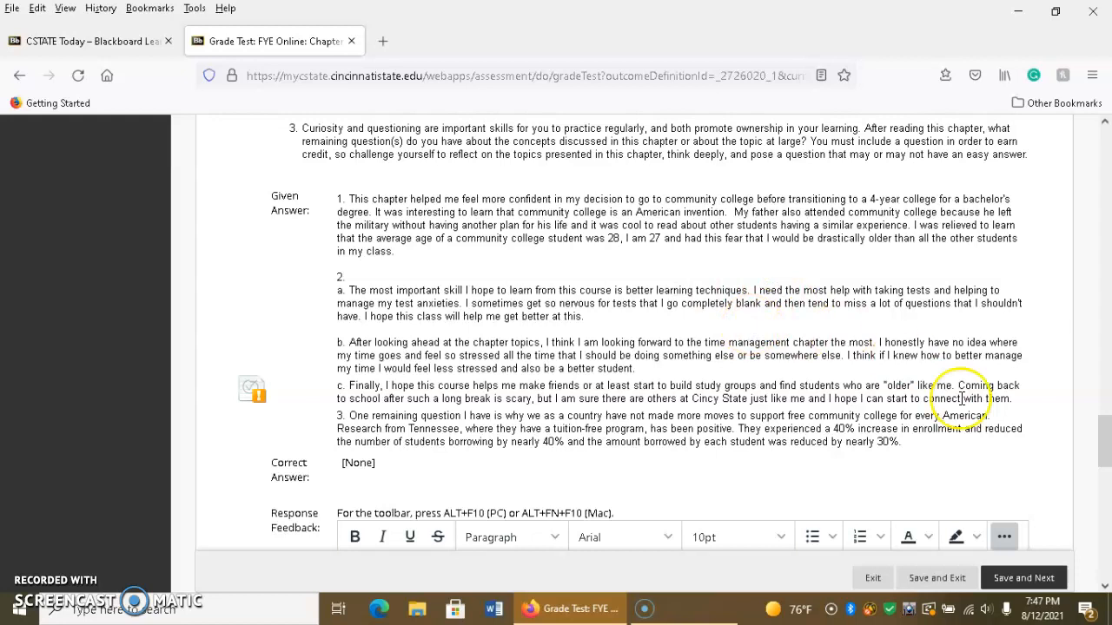
- Open the Question 11 rubric and rate Addressed the Prompts as Excellent, 15 points
{"action": "left_click", "coordinate": [1105, 445]}
{"action": "left_click_drag", "start_coordinate": [1105, 445], "coordinate": [1105, 408]}
{"action": "left_click", "coordinate": [1000, 284]}
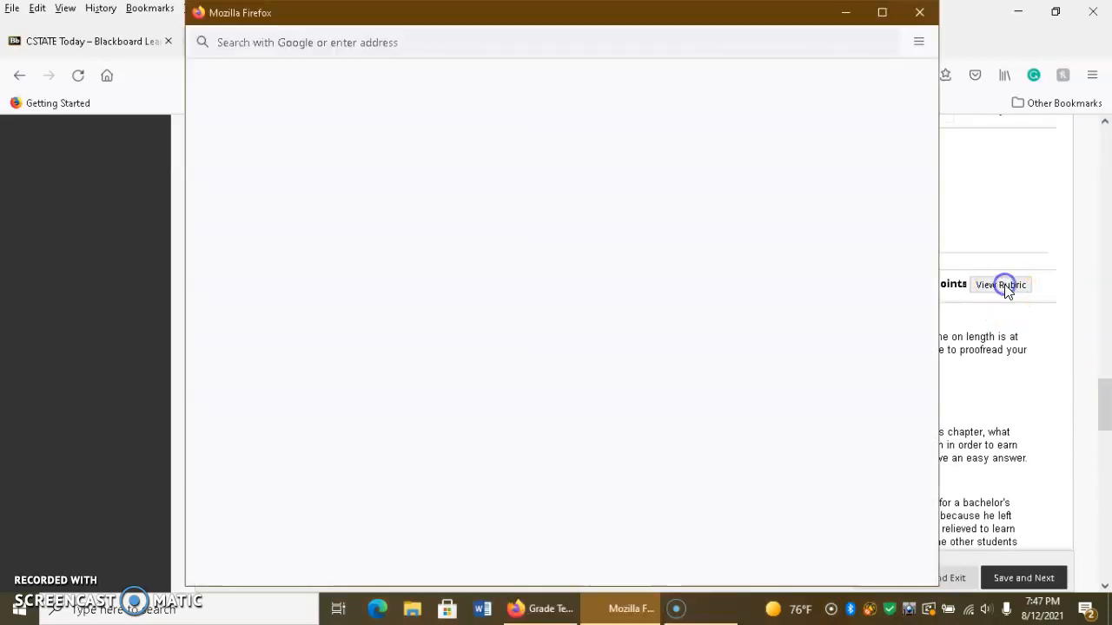
{"action": "left_click_drag", "start_coordinate": [923, 255], "coordinate": [934, 489]}
{"action": "left_click_drag", "start_coordinate": [925, 448], "coordinate": [938, 588]}
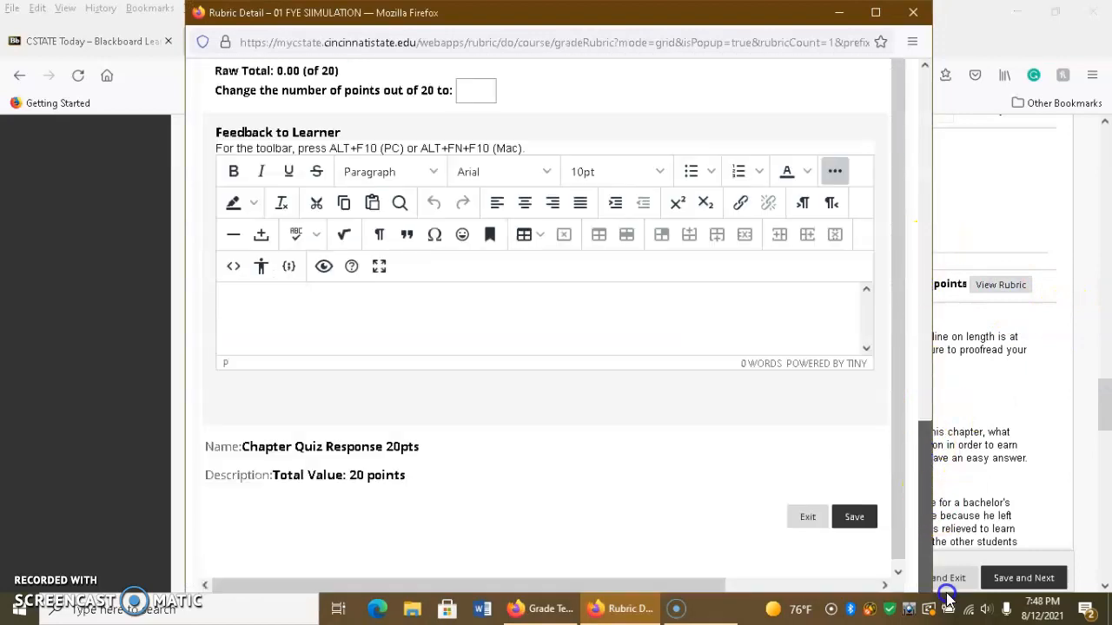
{"action": "left_click_drag", "start_coordinate": [657, 585], "coordinate": [898, 570]}
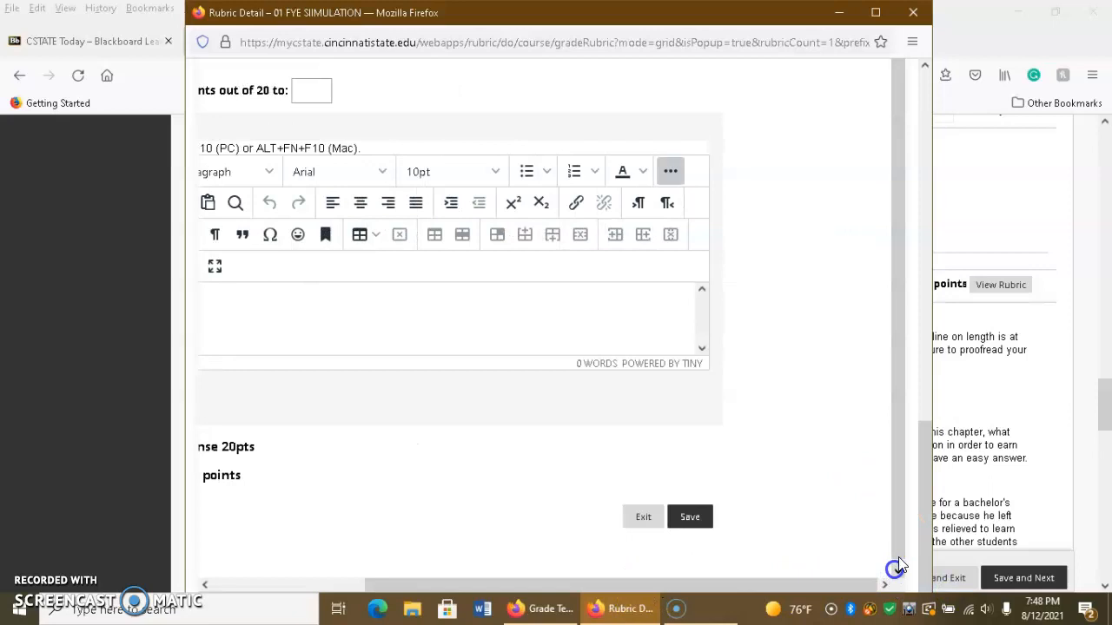
{"action": "left_click_drag", "start_coordinate": [925, 461], "coordinate": [906, 210]}
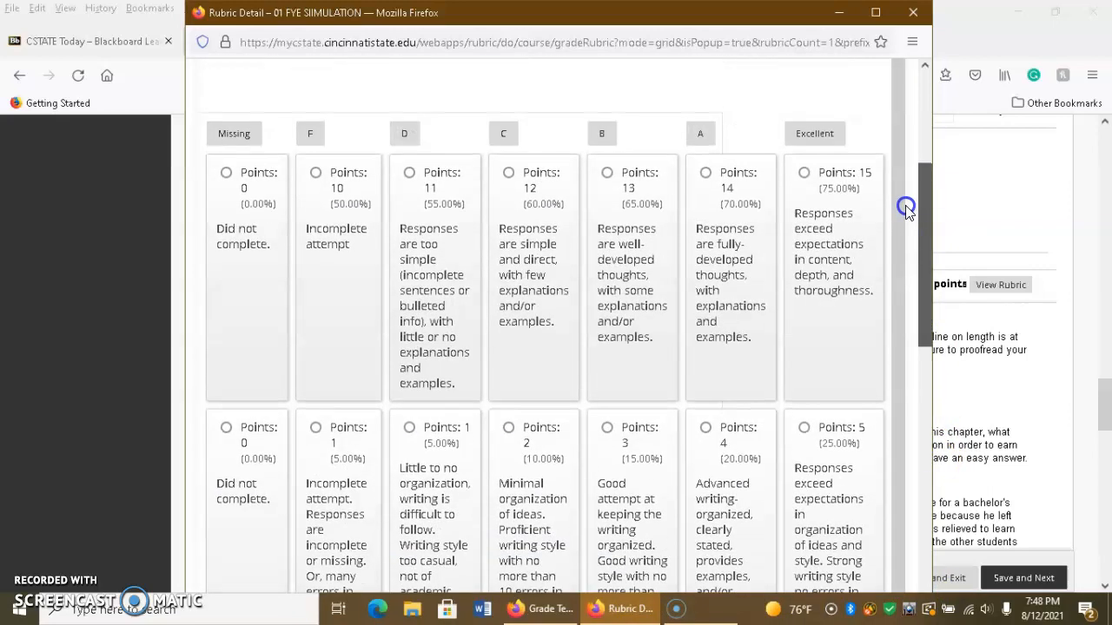
{"action": "left_click", "coordinate": [803, 172]}
- Enter the feedback "You did a really great job of giving examples!" for the Addressed the Prompts rating
{"action": "left_click", "coordinate": [827, 347]}
{"action": "type", "text": "You did a"}
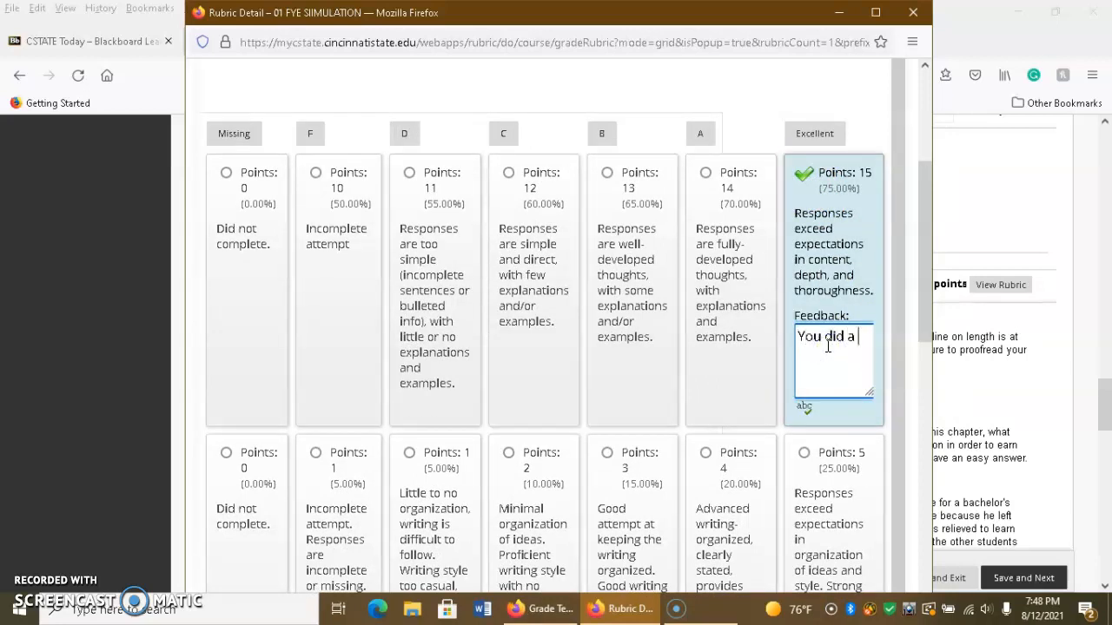
{"action": "type", "text": " really great job of bi"}
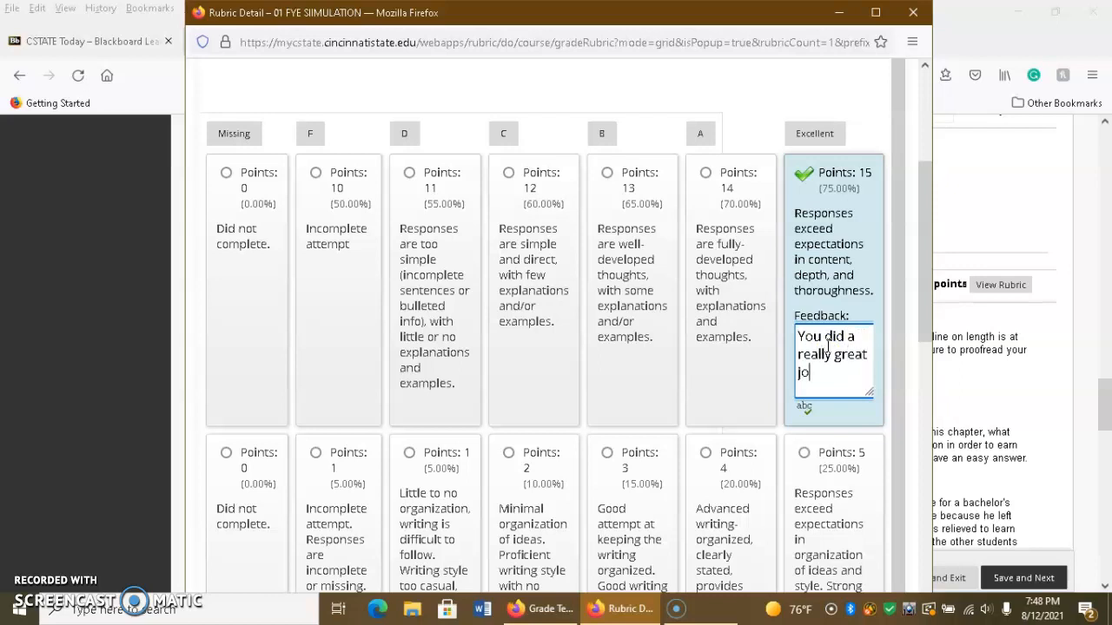
{"action": "key", "text": "BackSpace"}
{"action": "key", "text": "BackSpace"}
{"action": "type", "text": "giving examples!"}
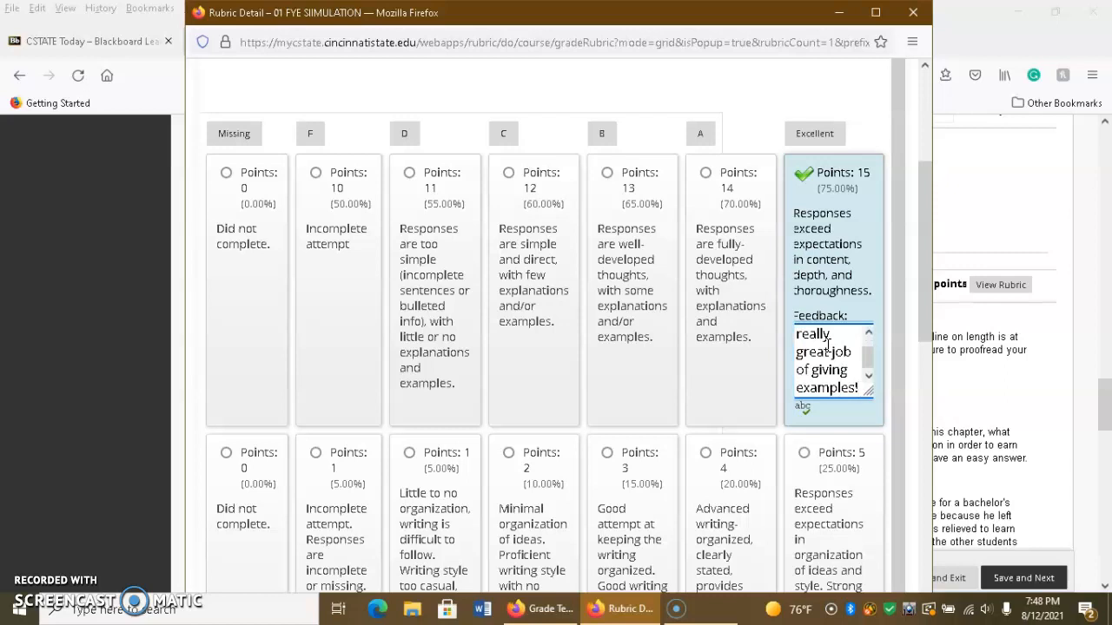
- Rate the Organization/Readability criterion as Excellent, 5 points
{"action": "left_click", "coordinate": [903, 415]}
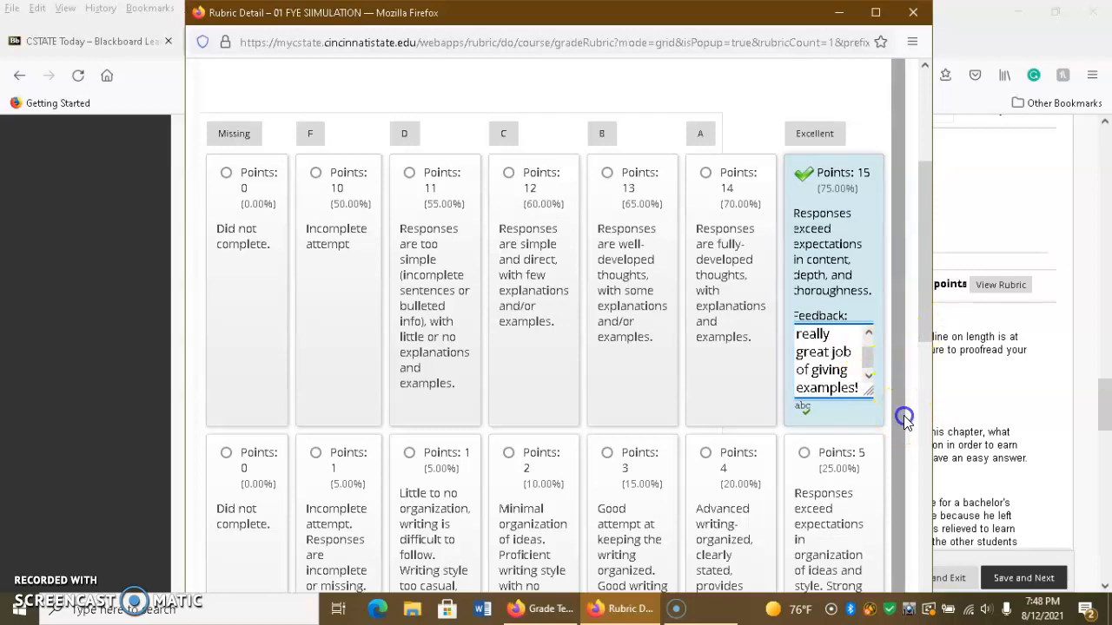
{"action": "left_click_drag", "start_coordinate": [925, 331], "coordinate": [935, 403]}
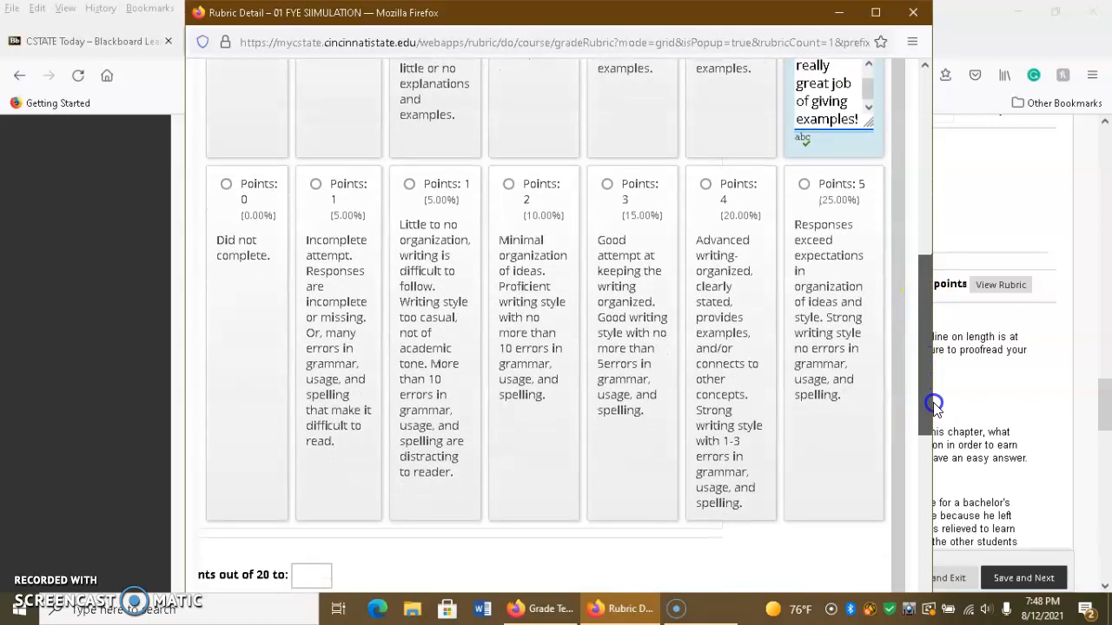
{"action": "left_click", "coordinate": [802, 184]}
{"action": "mouse_move", "coordinate": [926, 382]}
{"action": "left_mouse_down"}
{"action": "mouse_move", "coordinate": [923, 298]}
{"action": "mouse_move", "coordinate": [933, 444]}
{"action": "mouse_move", "coordinate": [926, 384]}
{"action": "left_mouse_up"}
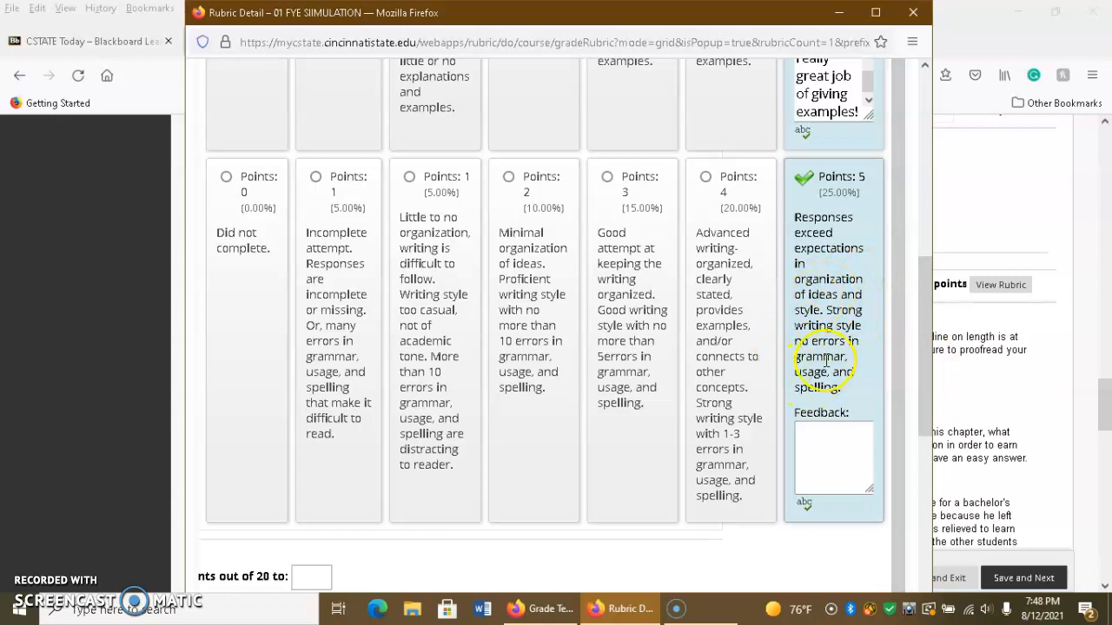
{"action": "left_click", "coordinate": [923, 419]}
{"action": "left_click", "coordinate": [925, 380]}
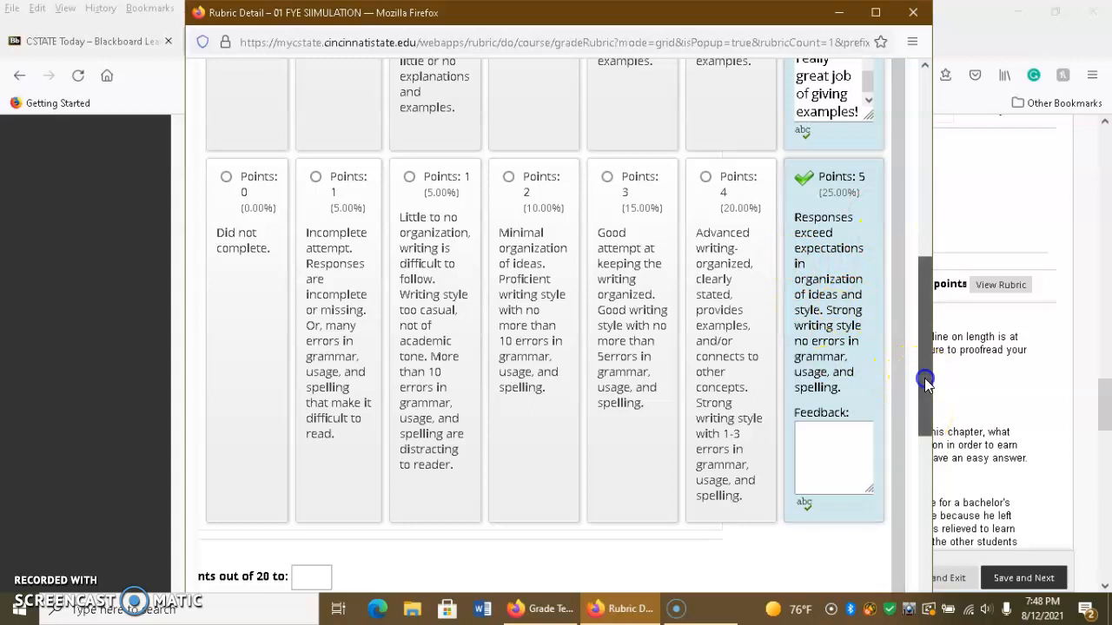
- Change the number of rubric points out of 20 to 20
{"action": "mouse_move", "coordinate": [925, 381]}
{"action": "left_mouse_down"}
{"action": "mouse_move", "coordinate": [928, 460]}
{"action": "mouse_move", "coordinate": [926, 218]}
{"action": "mouse_move", "coordinate": [938, 445]}
{"action": "mouse_move", "coordinate": [927, 403]}
{"action": "left_mouse_up"}
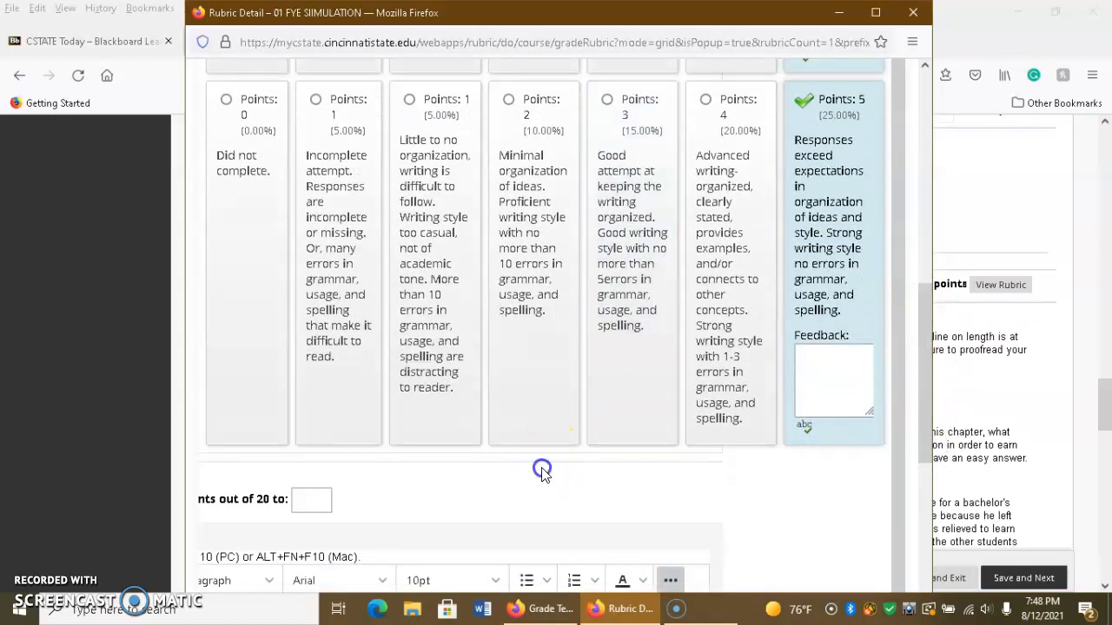
{"action": "left_click", "coordinate": [319, 498]}
{"action": "type", "text": "20"}
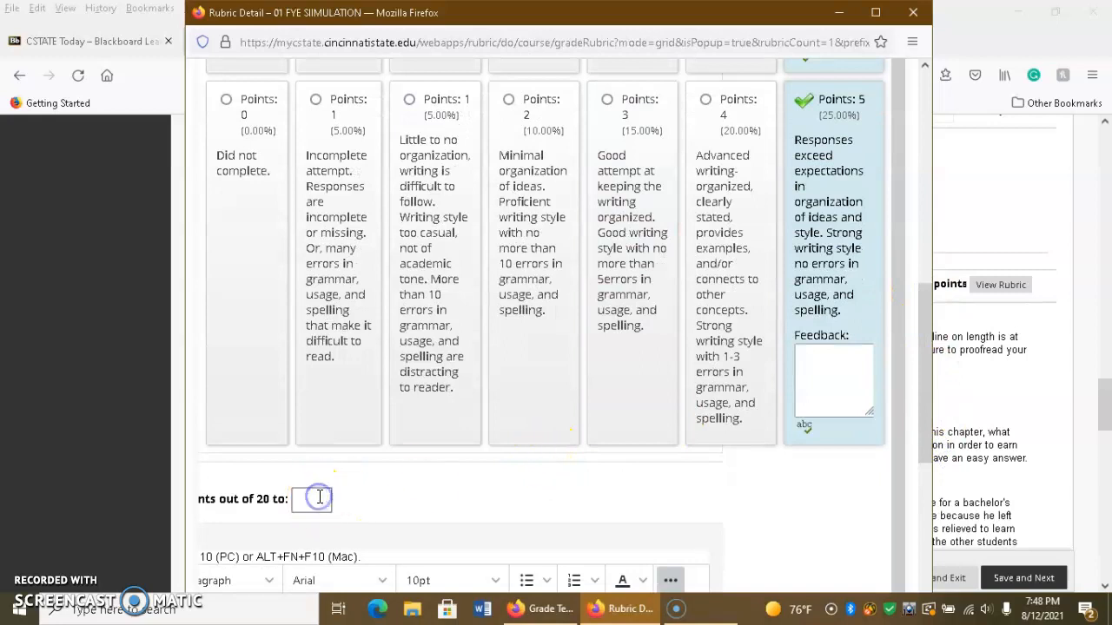
- Enter the rubric's learner feedback "Nice job! I really like you went above and beyond to respond" and save the rubric
{"action": "left_click_drag", "start_coordinate": [926, 396], "coordinate": [924, 492]}
{"action": "left_click", "coordinate": [559, 412]}
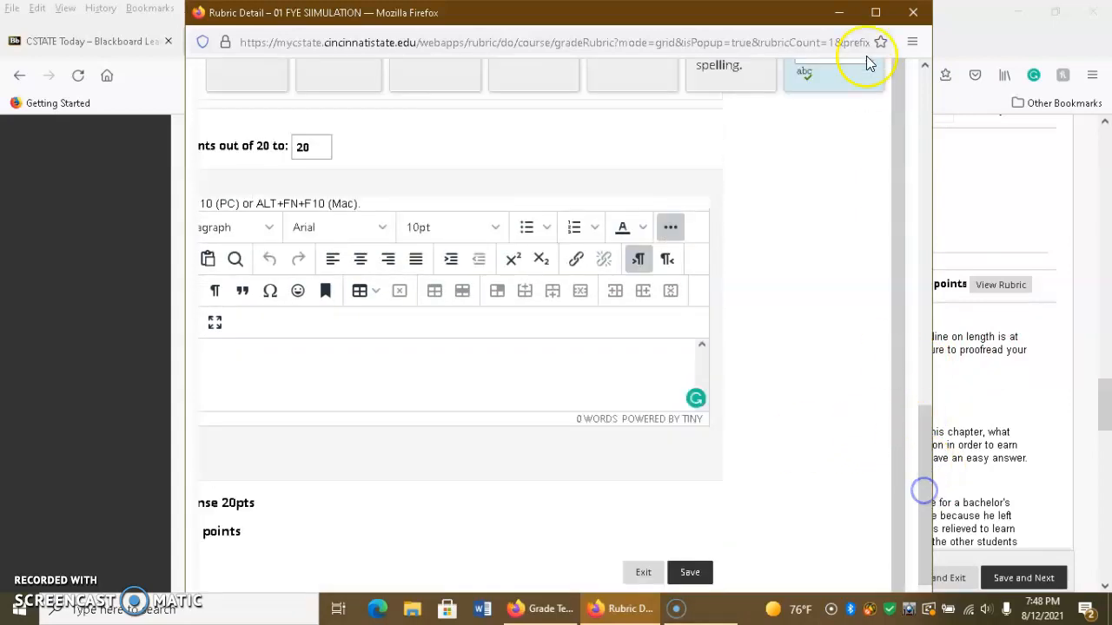
{"action": "left_click", "coordinate": [876, 16]}
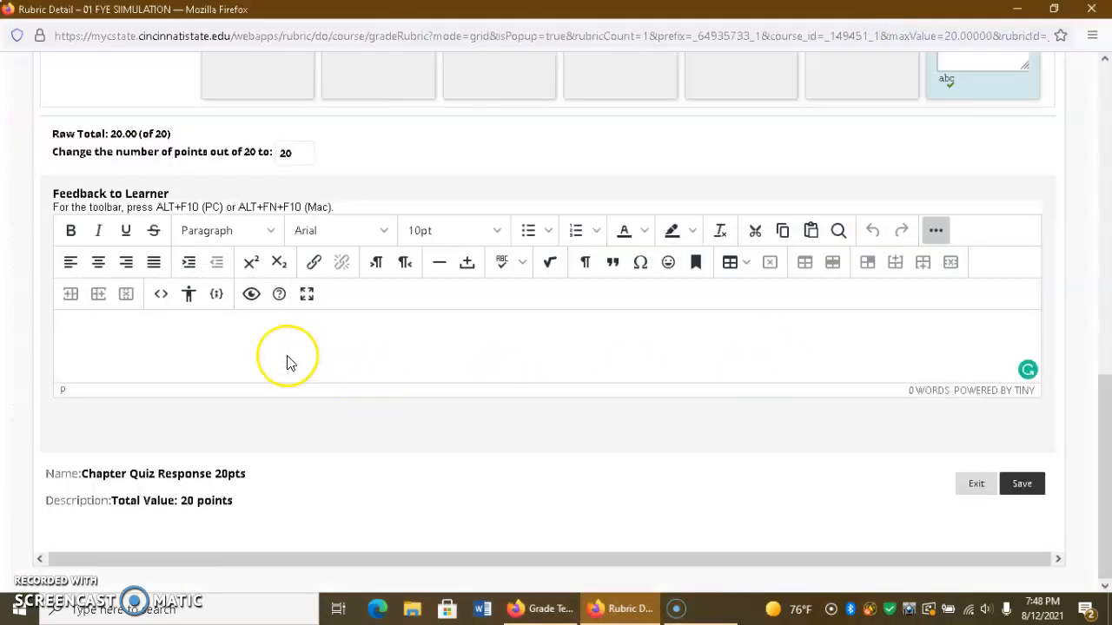
{"action": "type", "text": "Nice j"}
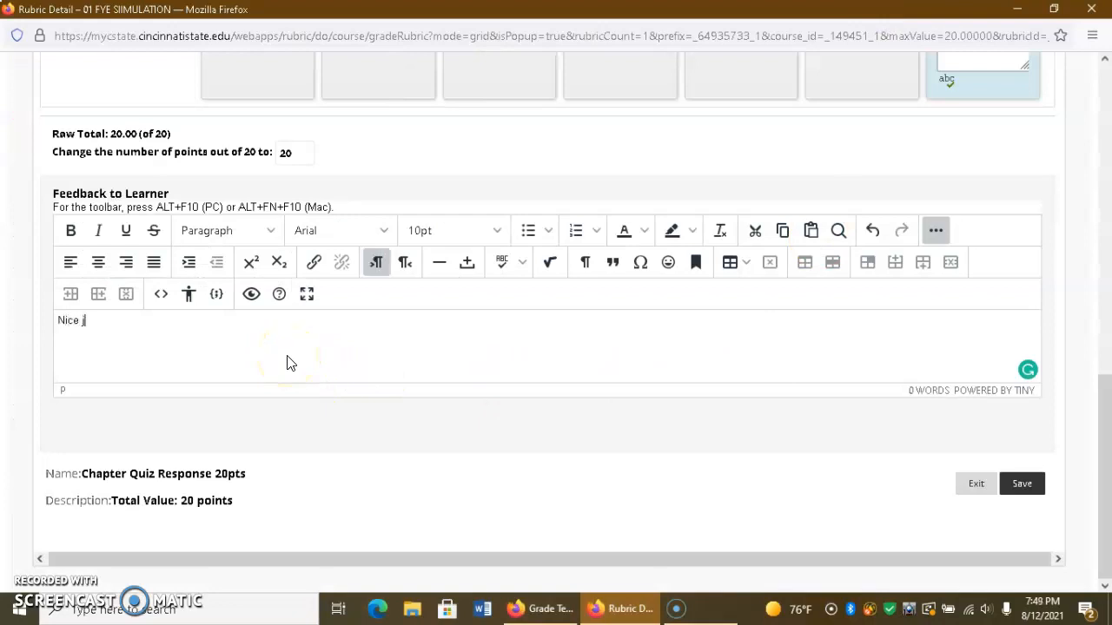
{"action": "type", "text": "ob! I really like you went above and beyond to responde."}
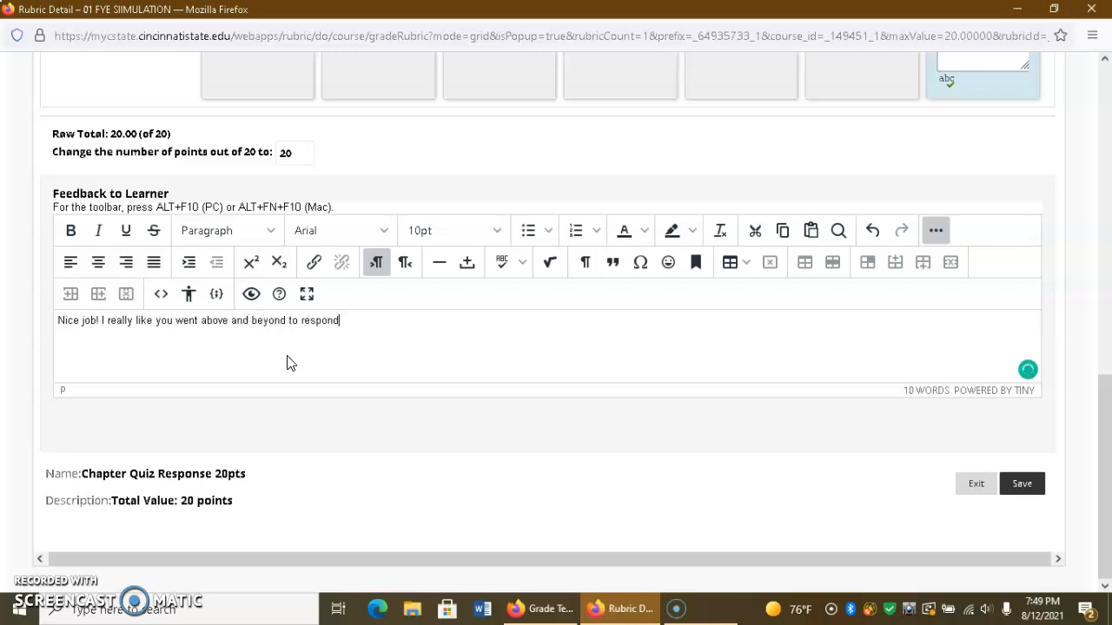
{"action": "key", "text": "BackSpace"}
{"action": "key", "text": "BackSpace"}
{"action": "left_click_drag", "start_coordinate": [1104, 422], "coordinate": [1103, 339]}
{"action": "scroll", "coordinate": [1103, 339], "scroll_direction": "down", "scroll_amount": 3}
{"action": "left_click", "coordinate": [1018, 487]}
- Begin the response feedback with "The most recent Infrastructure bill proposes free community college, so it will be interesting to see how that works."
{"action": "left_click", "coordinate": [1105, 416]}
{"action": "left_click_drag", "start_coordinate": [1105, 415], "coordinate": [1101, 467]}
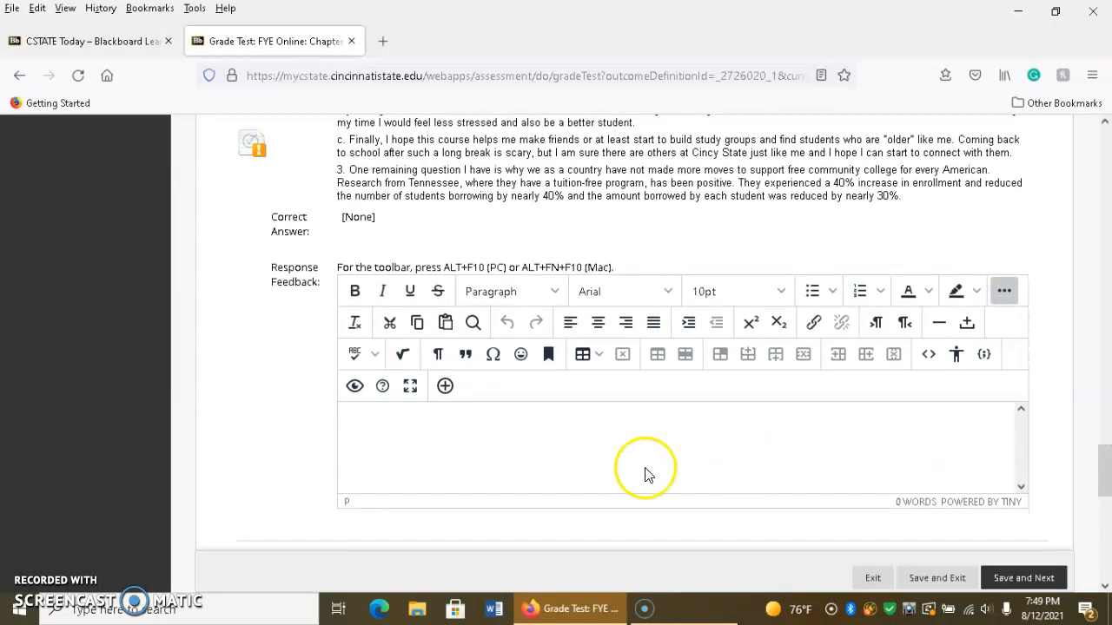
{"action": "left_click", "coordinate": [549, 454]}
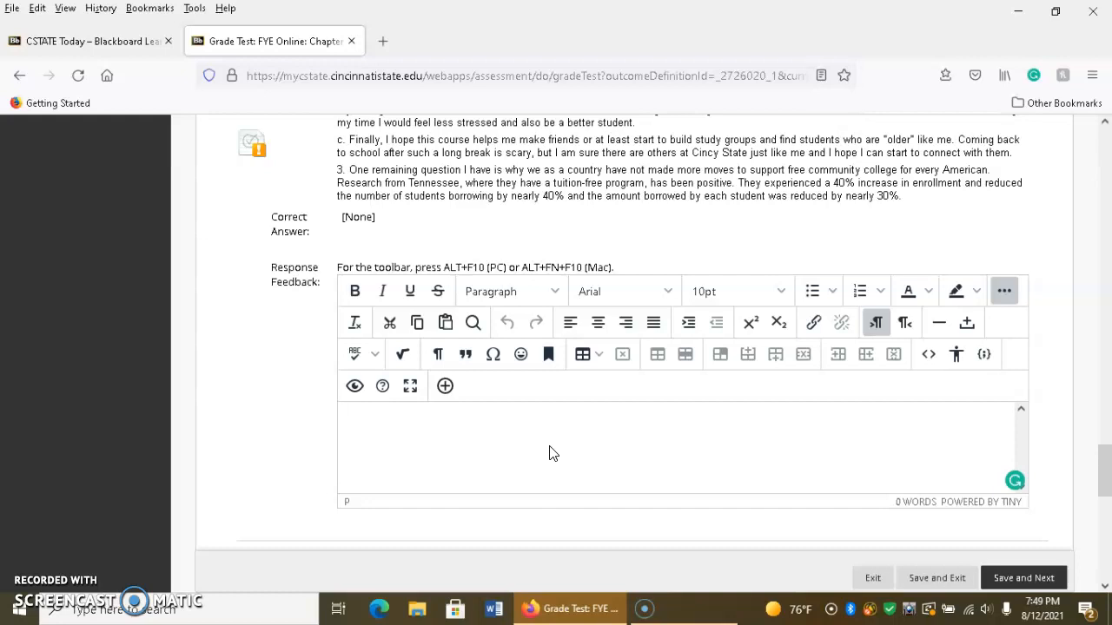
{"action": "type", "text": "The mos"}
{"action": "type", "text": "t recent Ins"}
{"action": "type", "text": "frs"}
{"action": "type", "text": "struc"}
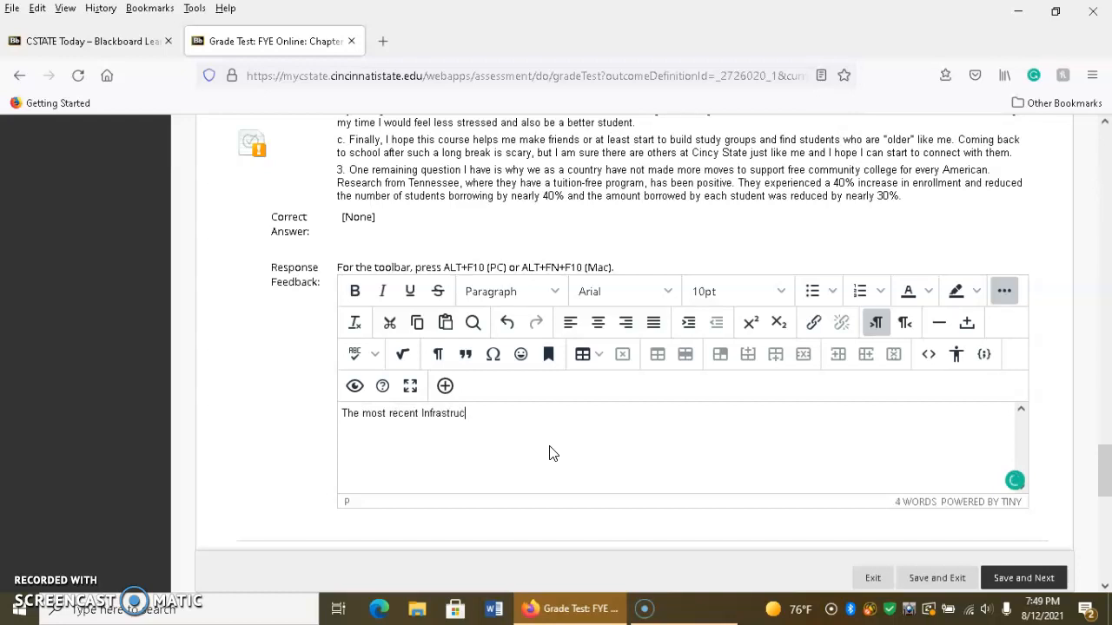
{"action": "type", "text": "ture bill proposes free co"}
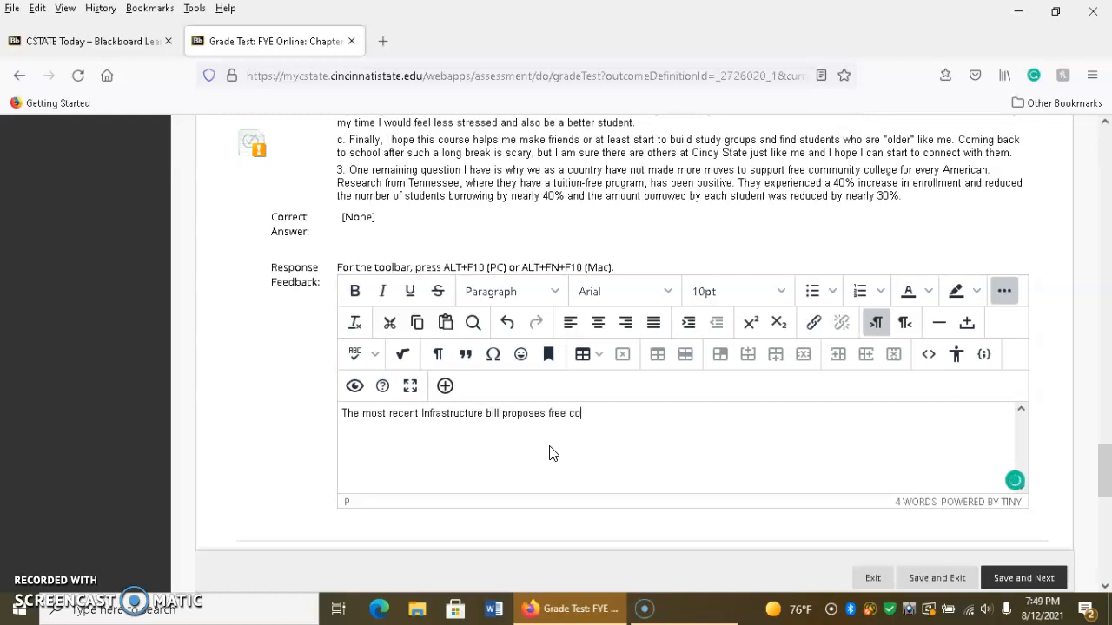
{"action": "type", "text": "mmunity college, s"}
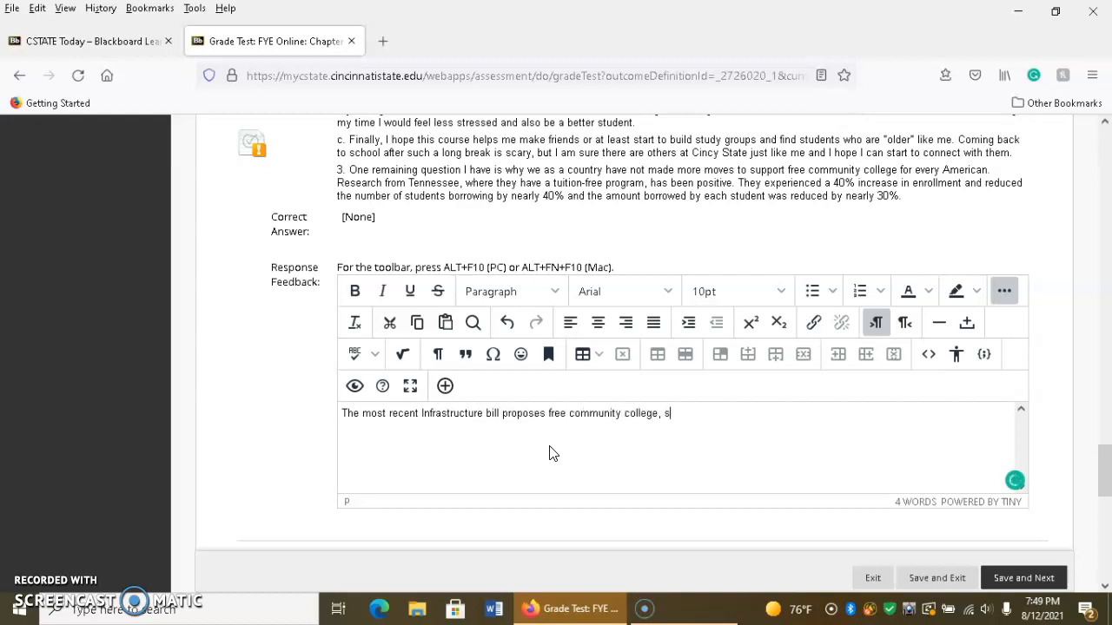
{"action": "type", "text": "o it will be interesting to see how that works."}
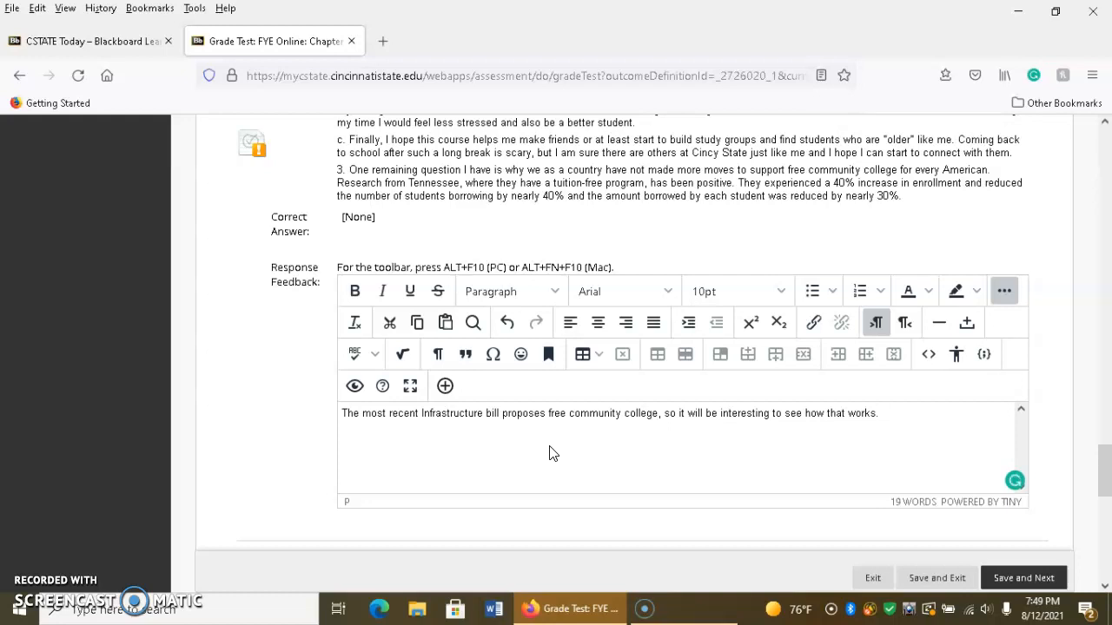
- Add "You may find it interesting to reach out to a student in the TN system to ask about their experience." and save, continuing to the next attempt
{"action": "type", "text": "You may find it interesting to reach out to a student in the TN system to ask about their experience."}
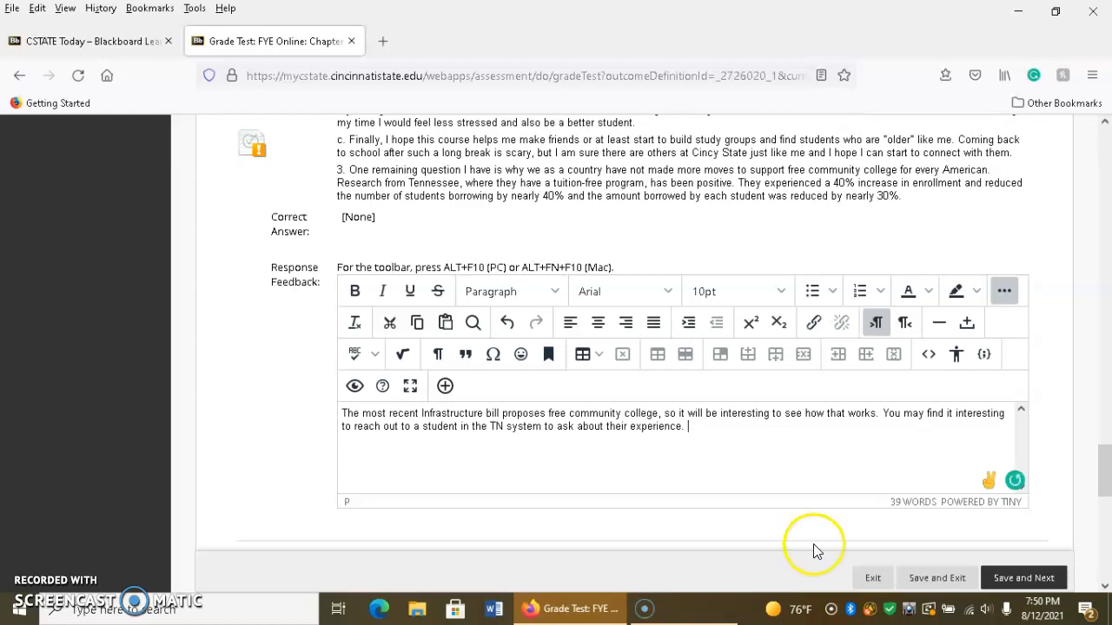
{"action": "left_click", "coordinate": [994, 578]}
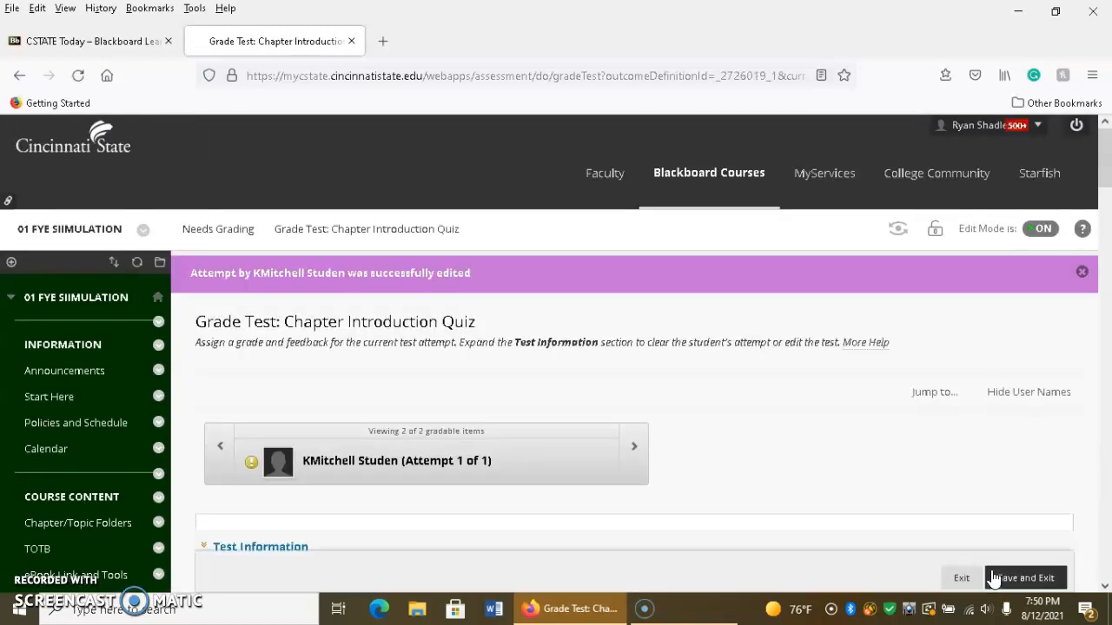
- Open the rubric for Question 11 of the Chapter Introduction Quiz and change the number of points out of 10 to 10
{"action": "left_click_drag", "start_coordinate": [1105, 185], "coordinate": [1108, 461]}
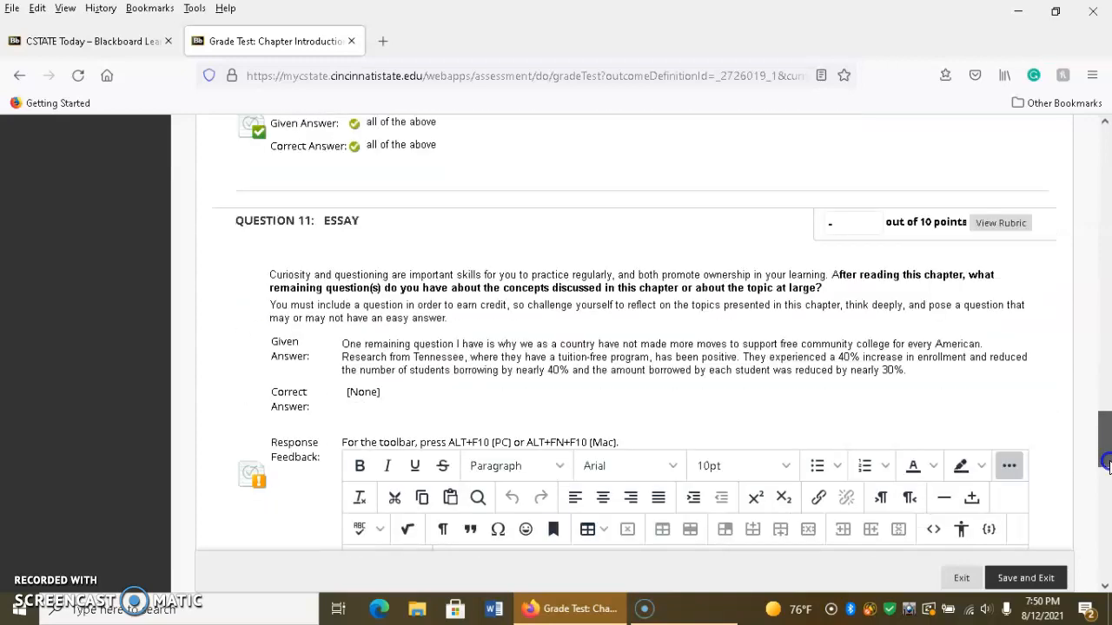
{"action": "mouse_move", "coordinate": [1108, 465]}
{"action": "left_mouse_down"}
{"action": "mouse_move", "coordinate": [1108, 484]}
{"action": "mouse_move", "coordinate": [1108, 472]}
{"action": "left_mouse_up"}
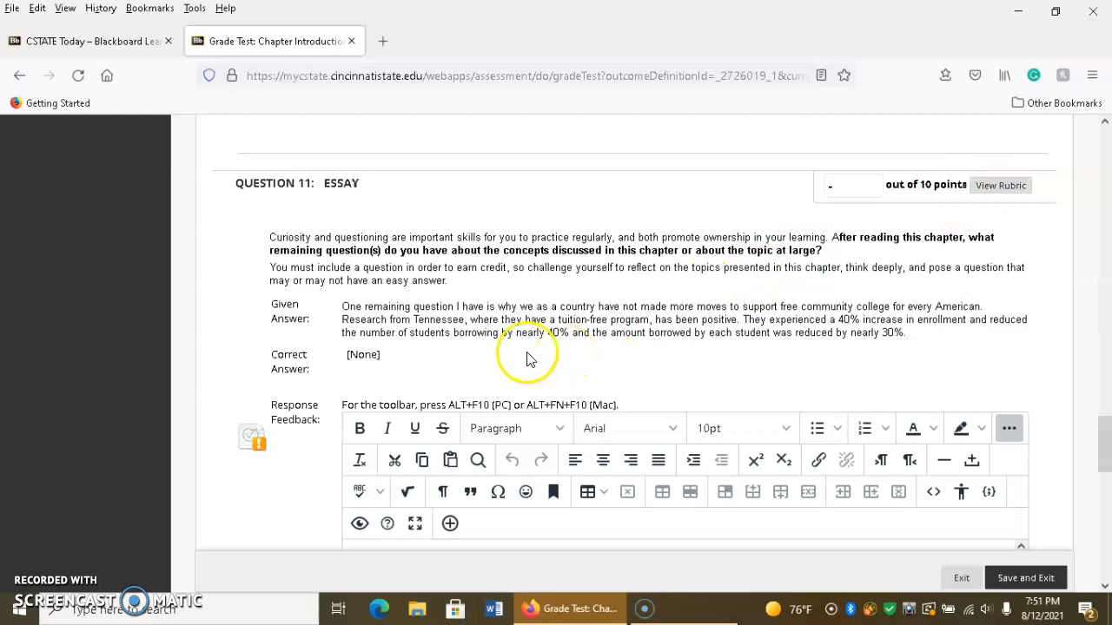
{"action": "left_click", "coordinate": [977, 185]}
{"action": "scroll", "coordinate": [925, 191], "scroll_direction": "down", "scroll_amount": 10}
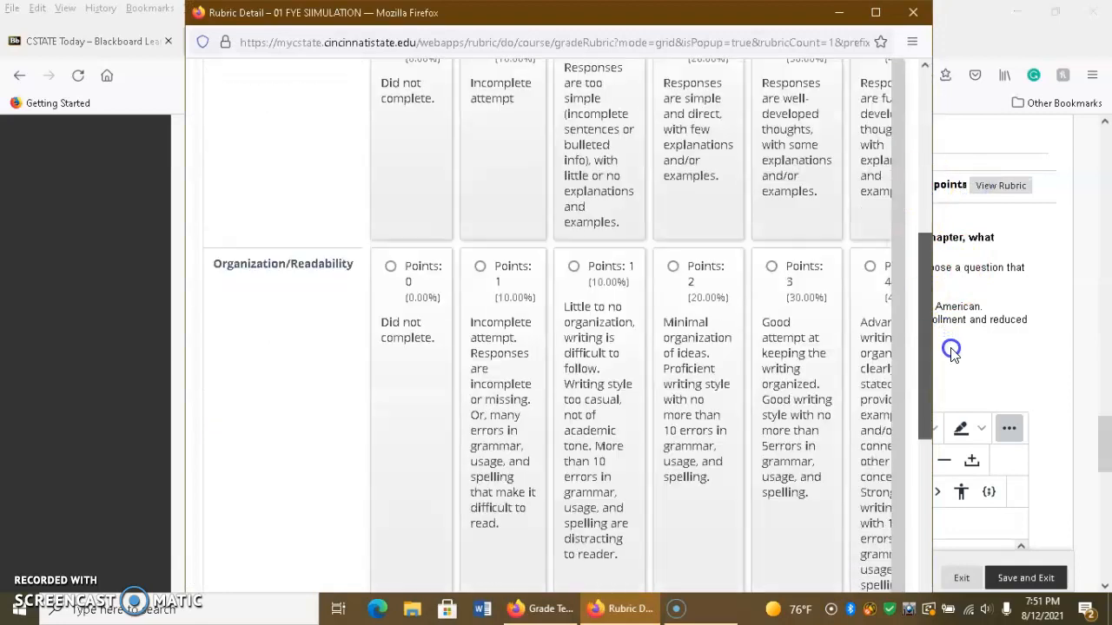
{"action": "left_click", "coordinate": [473, 372]}
{"action": "type", "text": "10"}
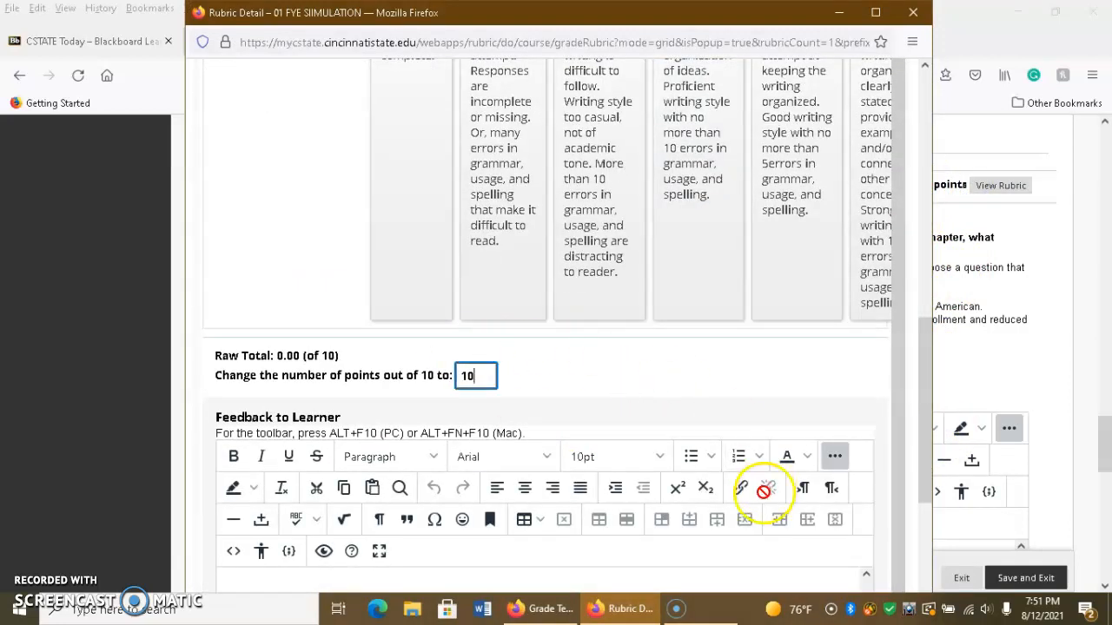
- Rate both rubric criteria as Excellent, 5 points each, and save the rubric
{"action": "left_click_drag", "start_coordinate": [926, 377], "coordinate": [935, 502]}
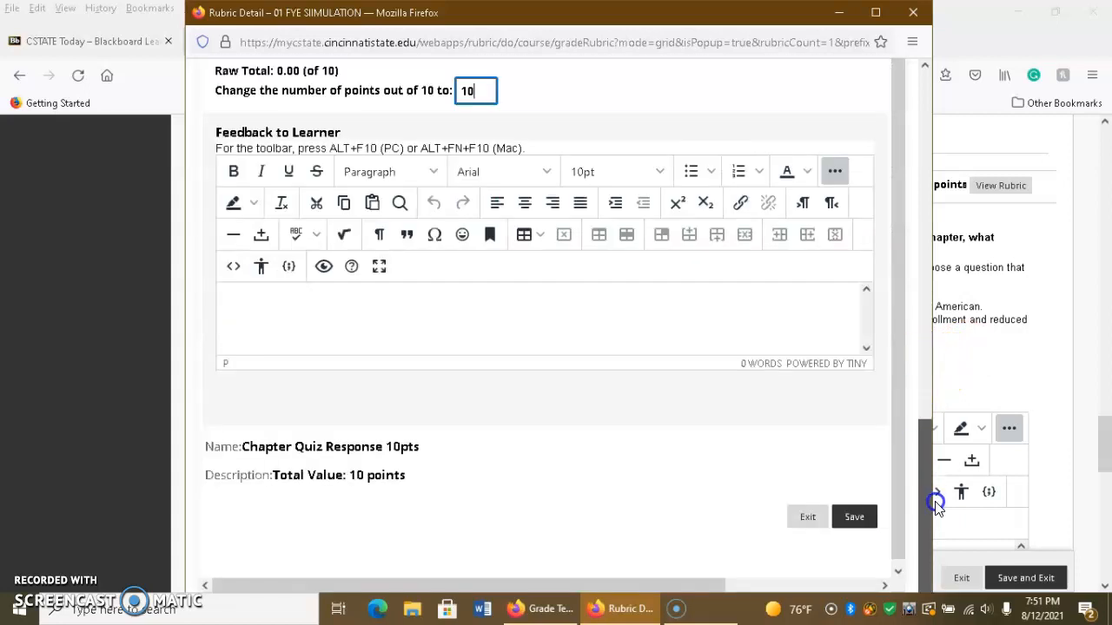
{"action": "left_click_drag", "start_coordinate": [627, 586], "coordinate": [879, 622]}
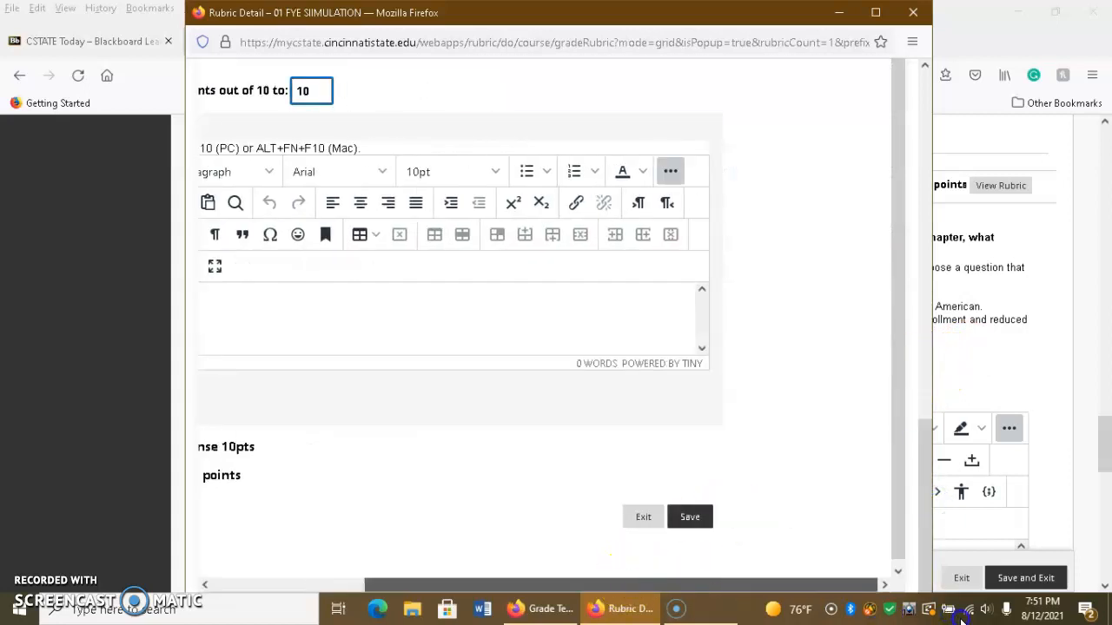
{"action": "left_click_drag", "start_coordinate": [923, 504], "coordinate": [926, 277]}
{"action": "left_click", "coordinate": [803, 254]}
{"action": "left_click", "coordinate": [802, 276]}
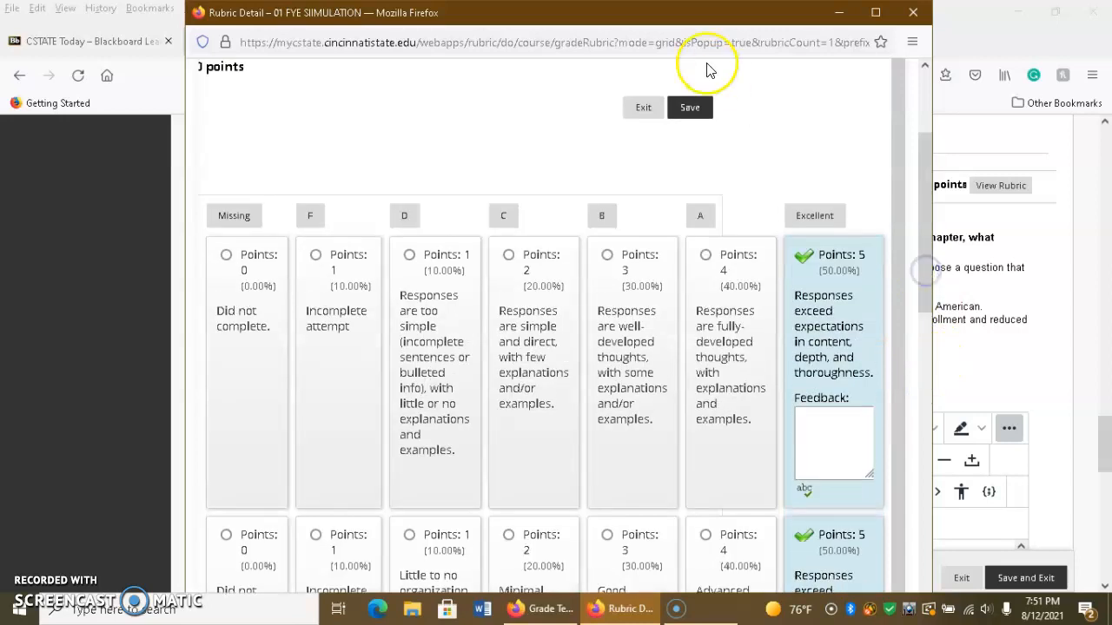
{"action": "left_click", "coordinate": [689, 106]}
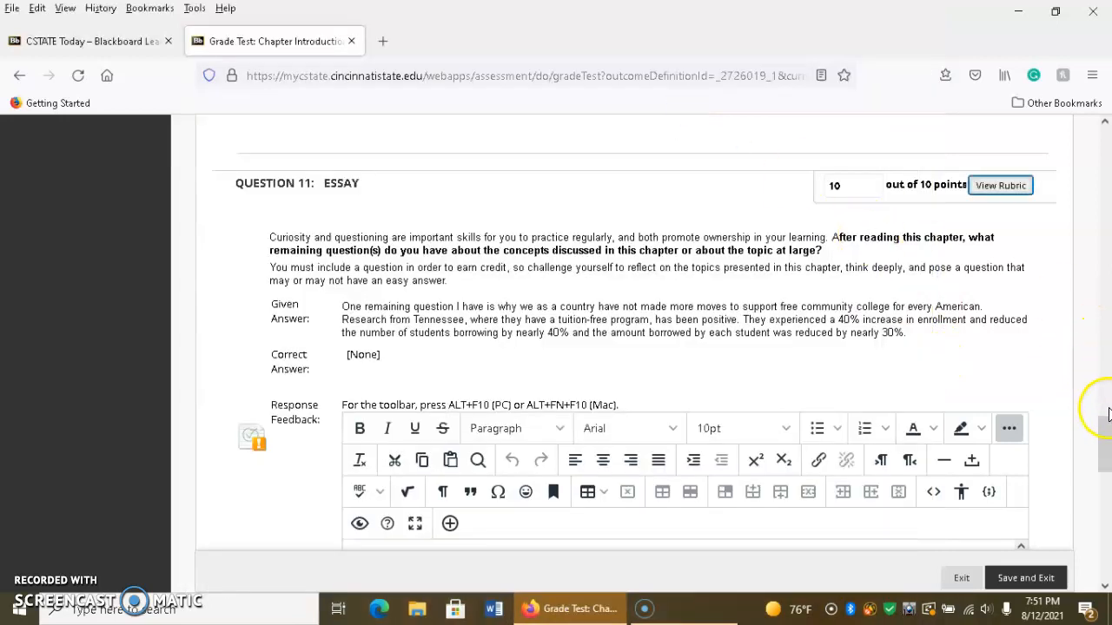
- Insert the local image Quiz 4 .png from the Desktop into the Feedback to Learner for the attempt
{"action": "scroll", "coordinate": [1093, 401], "scroll_direction": "down", "scroll_amount": 3}
{"action": "left_click", "coordinate": [573, 317]}
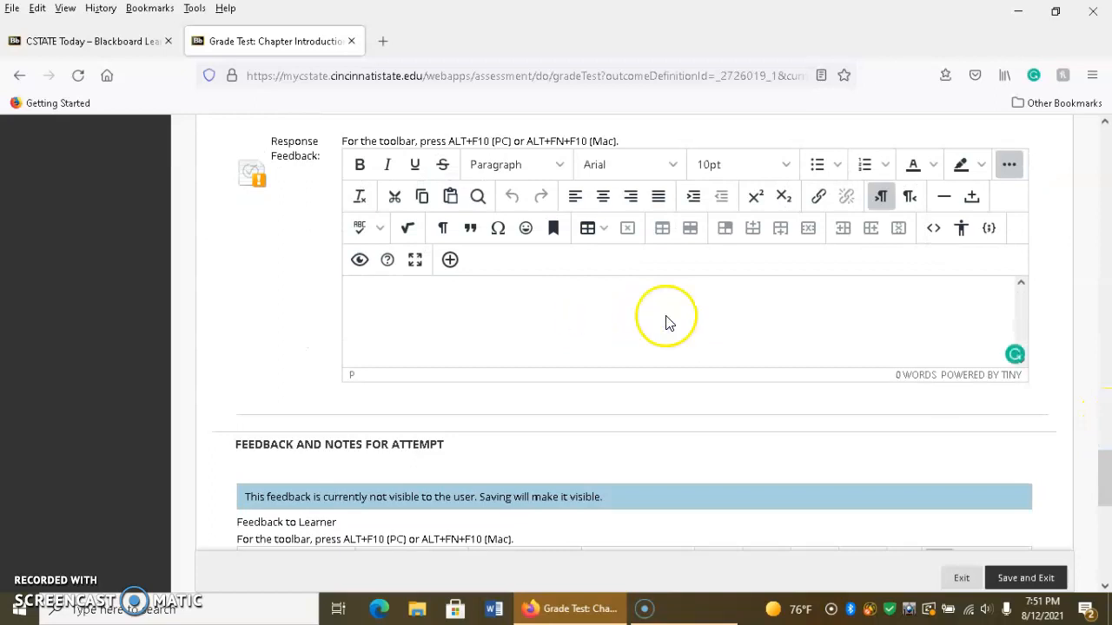
{"action": "left_click_drag", "start_coordinate": [1102, 464], "coordinate": [1107, 493]}
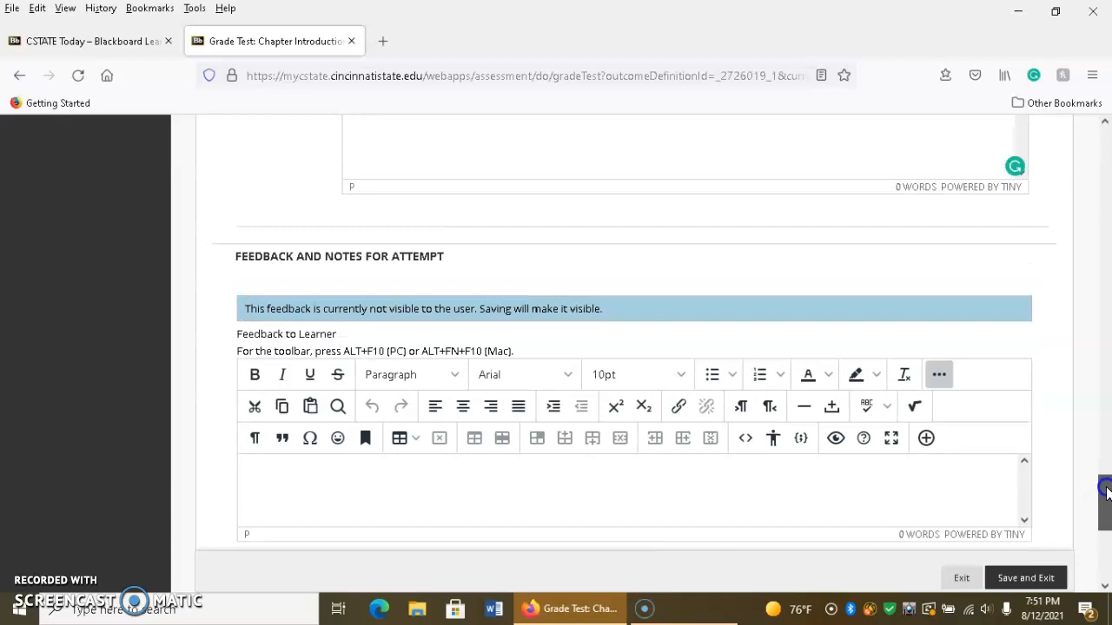
{"action": "mouse_move", "coordinate": [1107, 491]}
{"action": "left_mouse_down"}
{"action": "mouse_move", "coordinate": [1105, 445]}
{"action": "mouse_move", "coordinate": [1104, 495]}
{"action": "left_mouse_up"}
{"action": "left_click", "coordinate": [926, 337]}
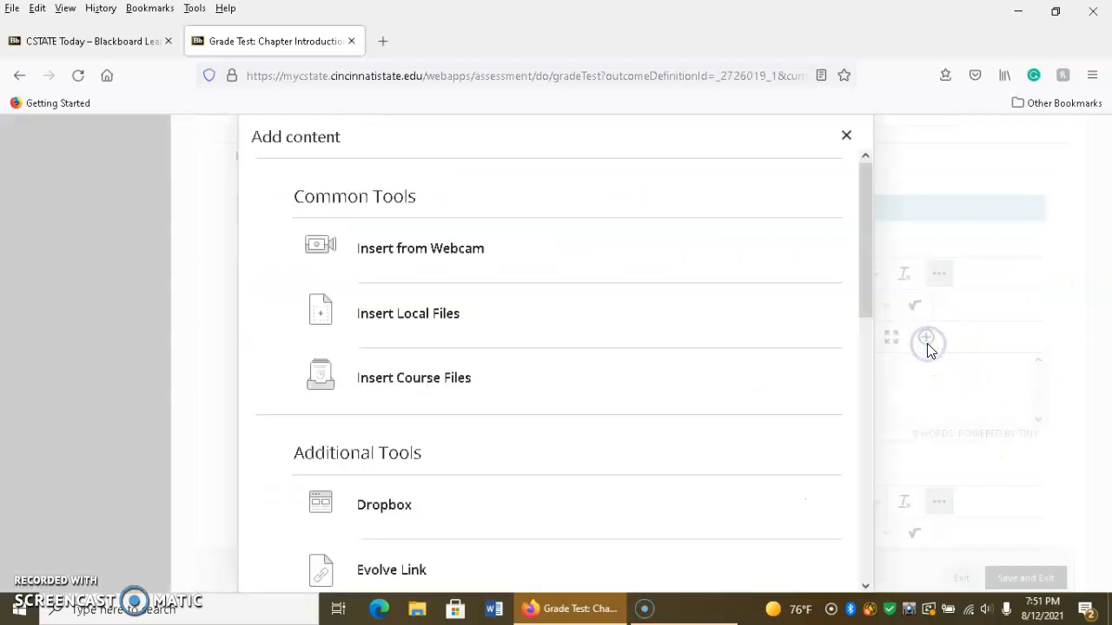
{"action": "left_click", "coordinate": [467, 319]}
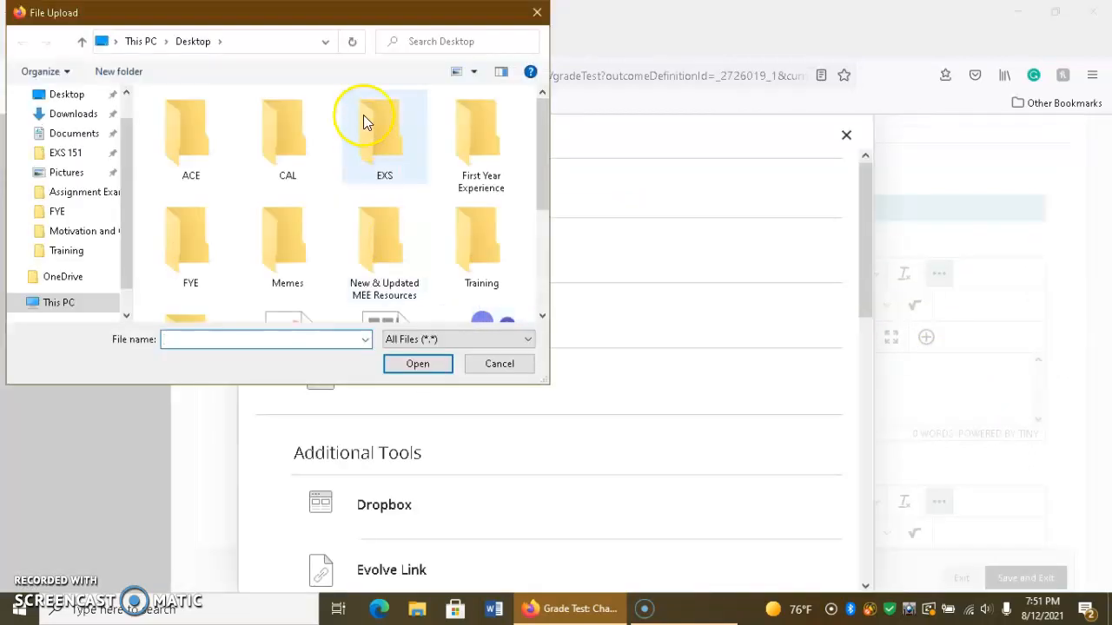
{"action": "left_click", "coordinate": [422, 44]}
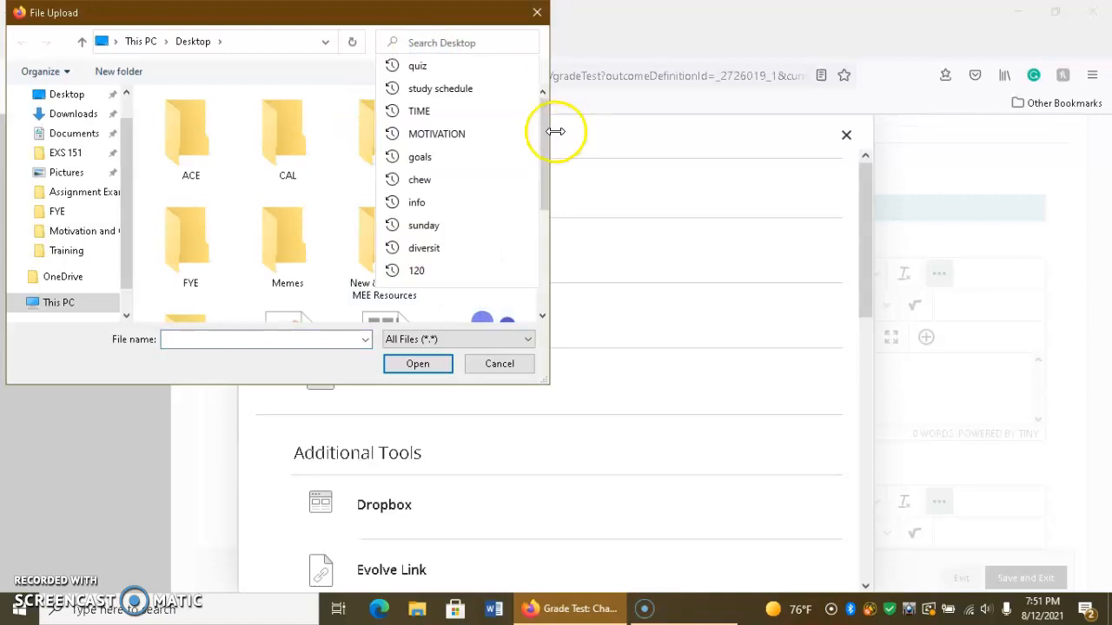
{"action": "left_click", "coordinate": [76, 96]}
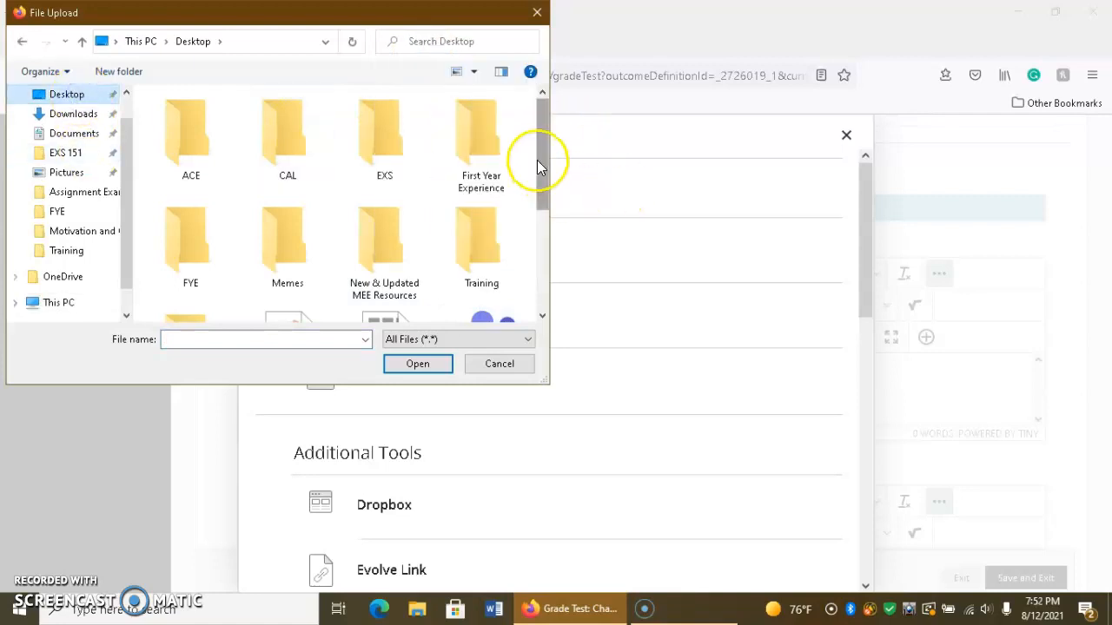
{"action": "left_click_drag", "start_coordinate": [539, 161], "coordinate": [549, 282]}
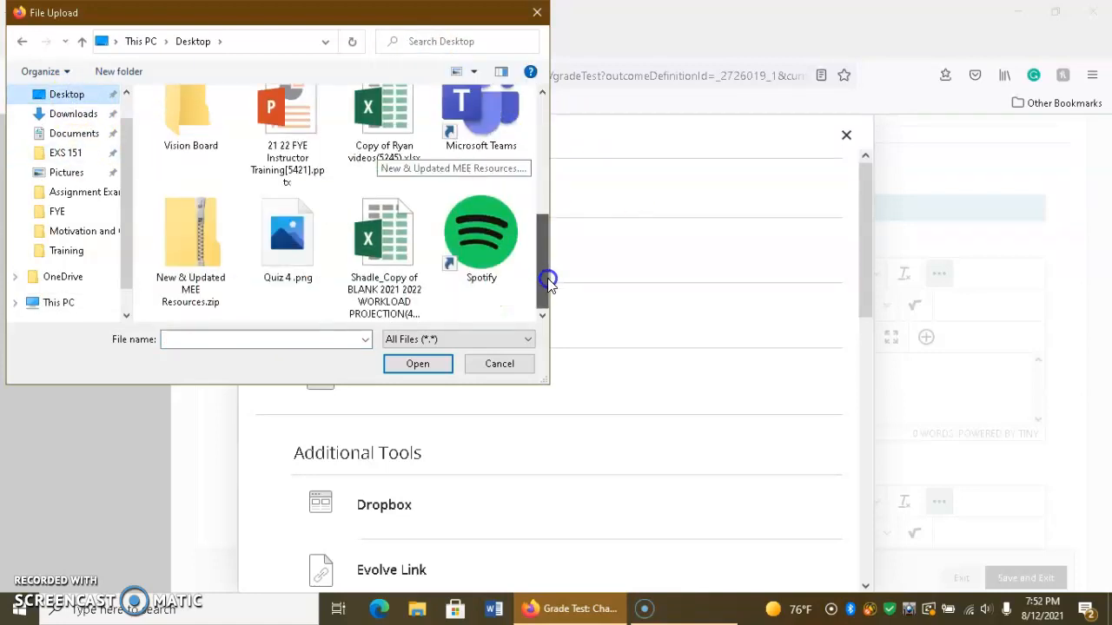
{"action": "double_click", "coordinate": [287, 234]}
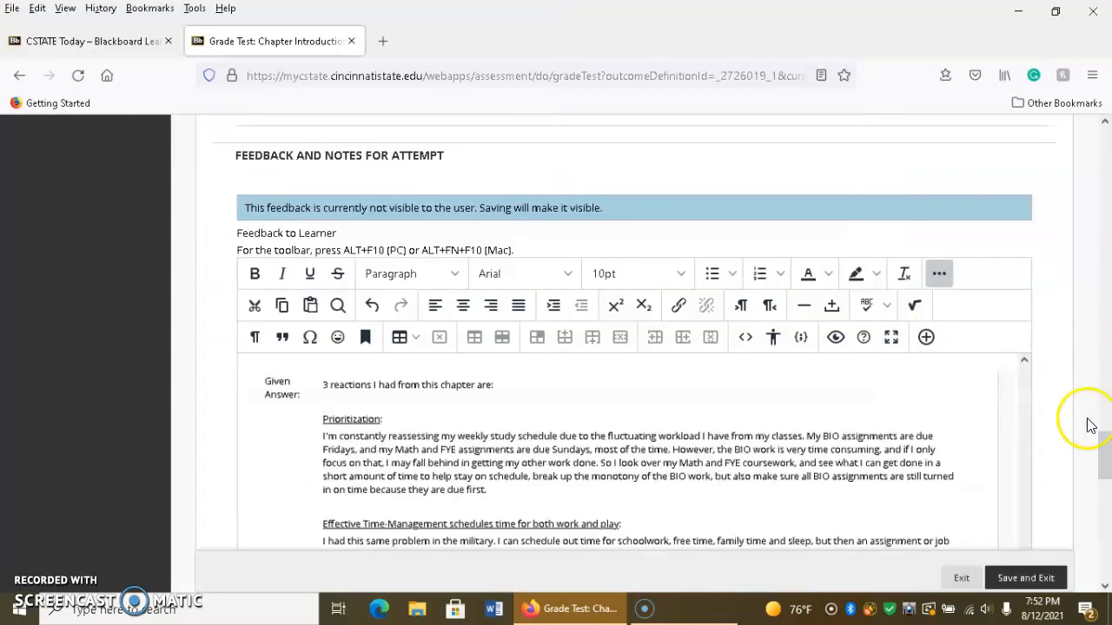
- Check the inserted image in the attempt feedback, then save the graded attempt and exit to the Needs Grading page
{"action": "left_click_drag", "start_coordinate": [1103, 453], "coordinate": [1103, 470]}
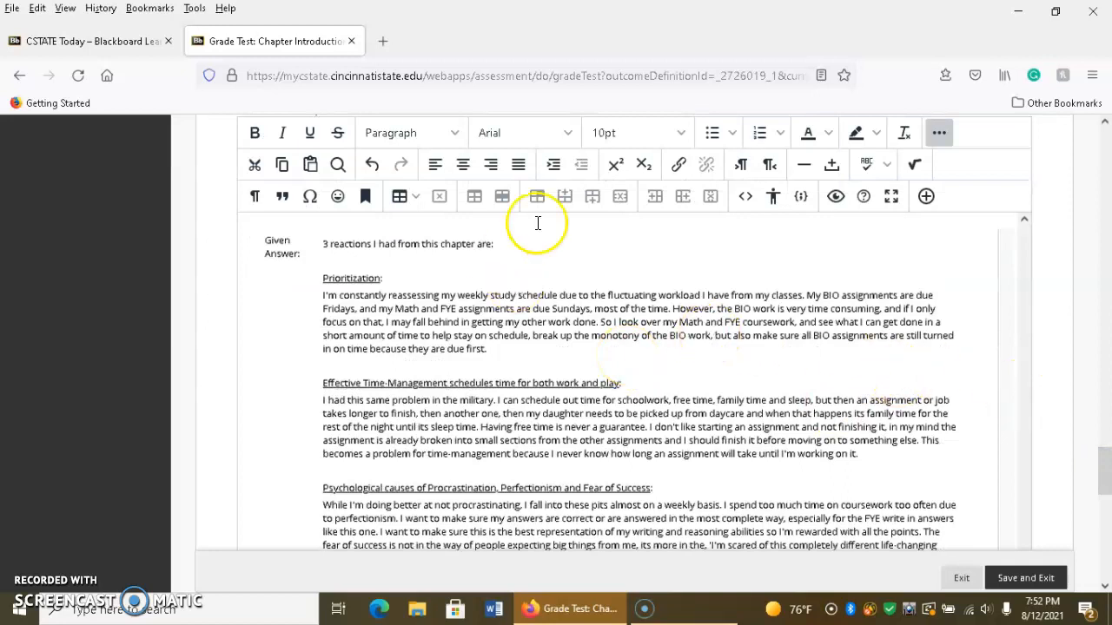
{"action": "left_click_drag", "start_coordinate": [1107, 455], "coordinate": [1104, 495]}
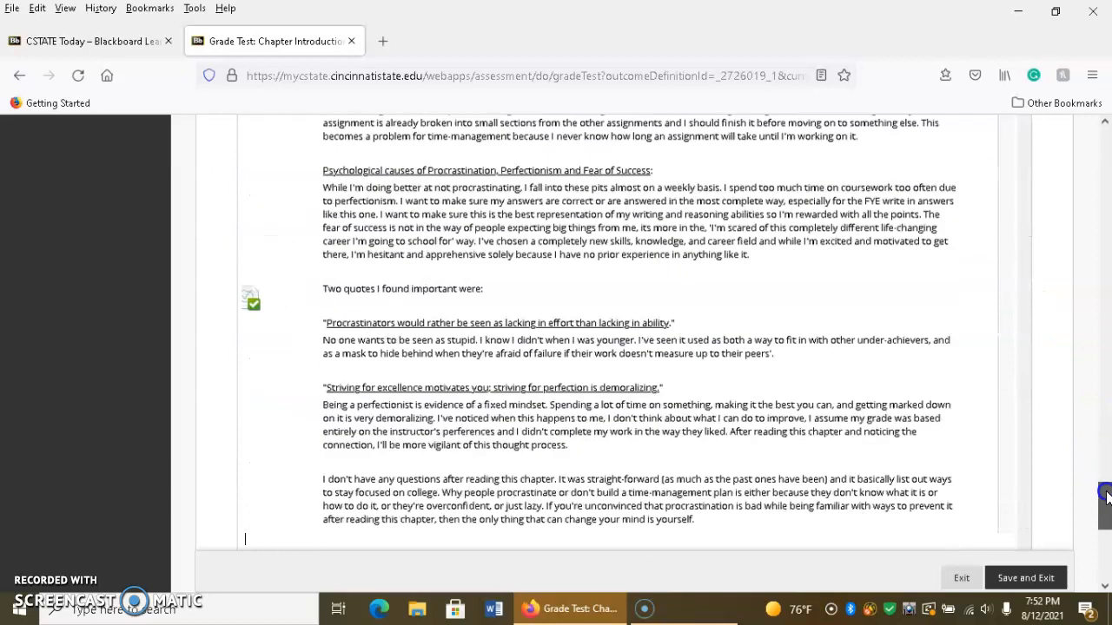
{"action": "left_click", "coordinate": [1025, 577]}
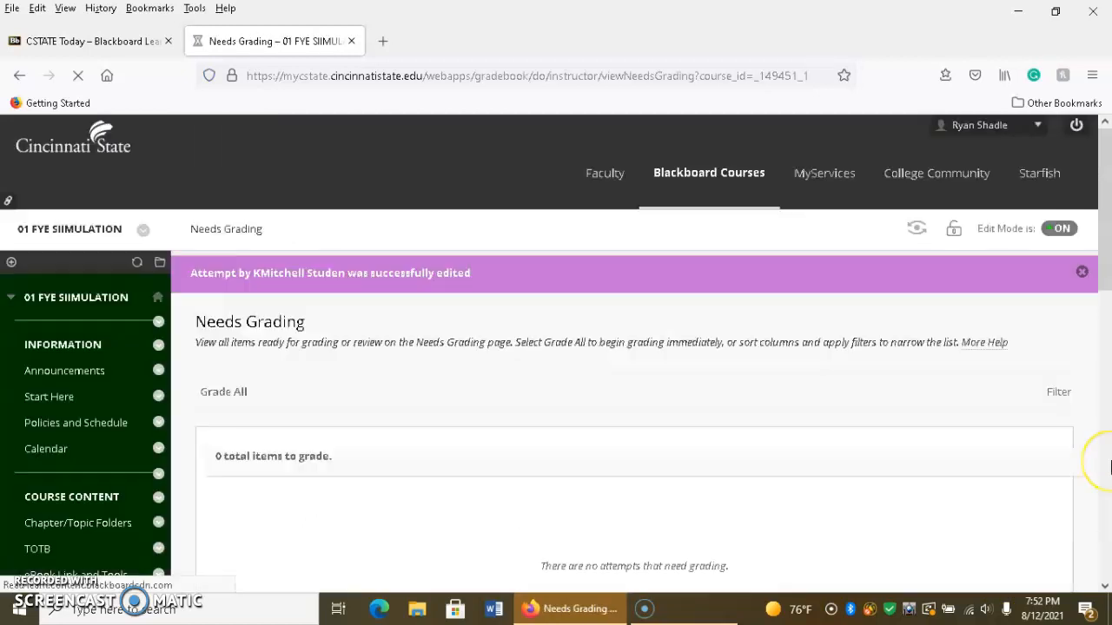
{"action": "left_click_drag", "start_coordinate": [1108, 248], "coordinate": [1109, 319]}
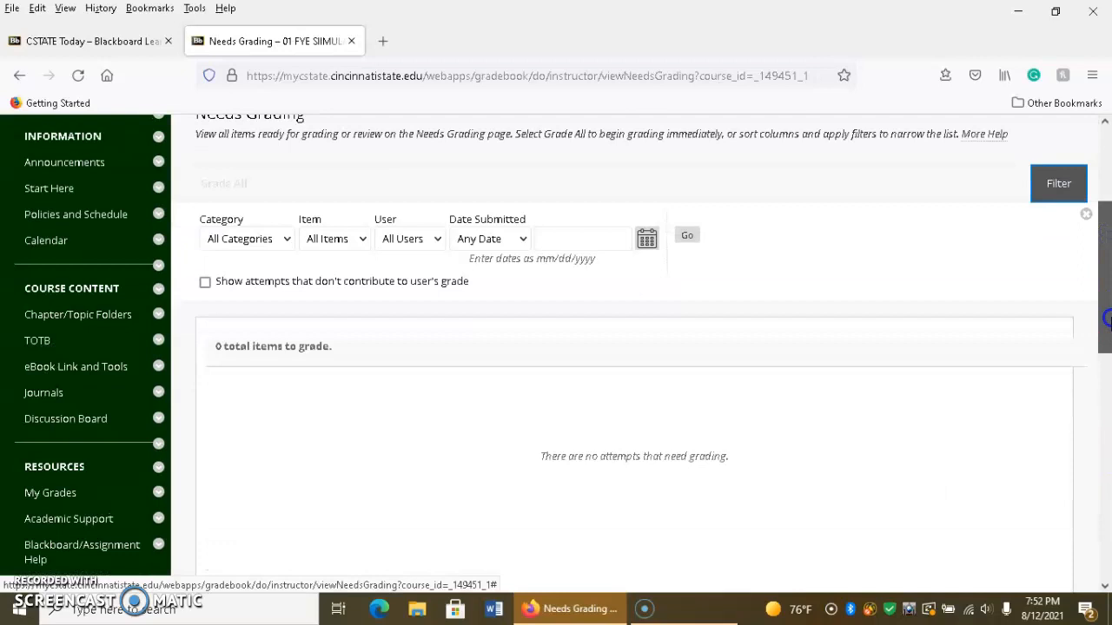